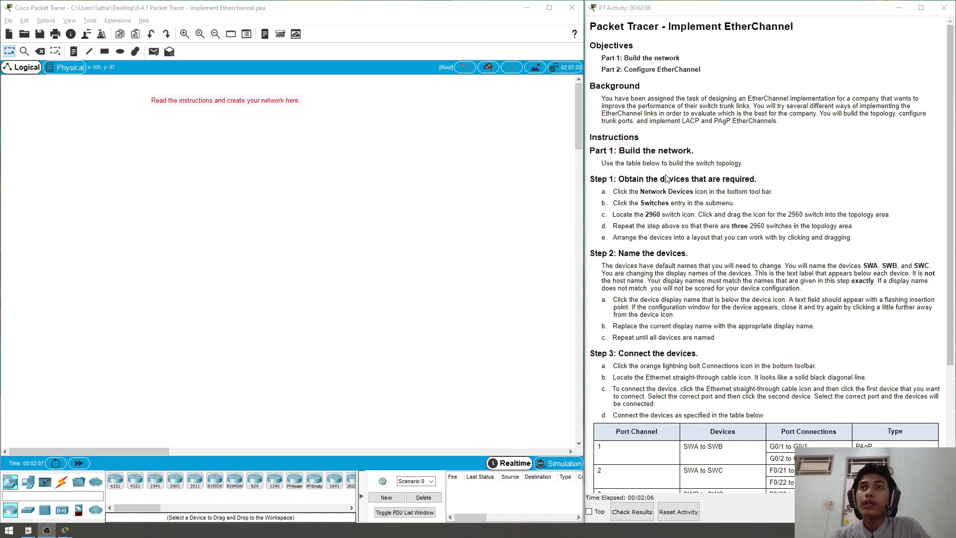
- Review the activity instructions and place three 2960 switches in a triangular layout in the workspace
scroll(709, 171, down, 1)
scroll(709, 170, down, 4)
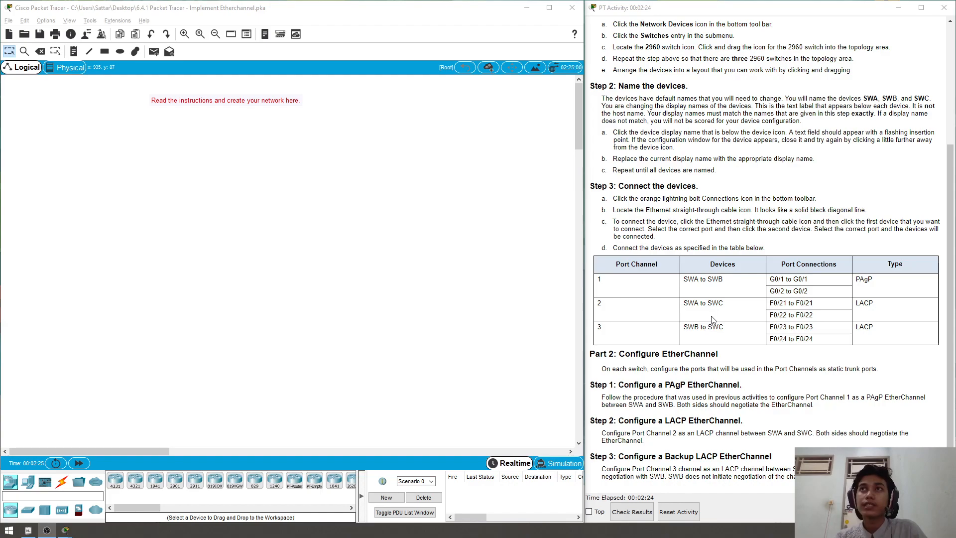
scroll(717, 331, up, 3)
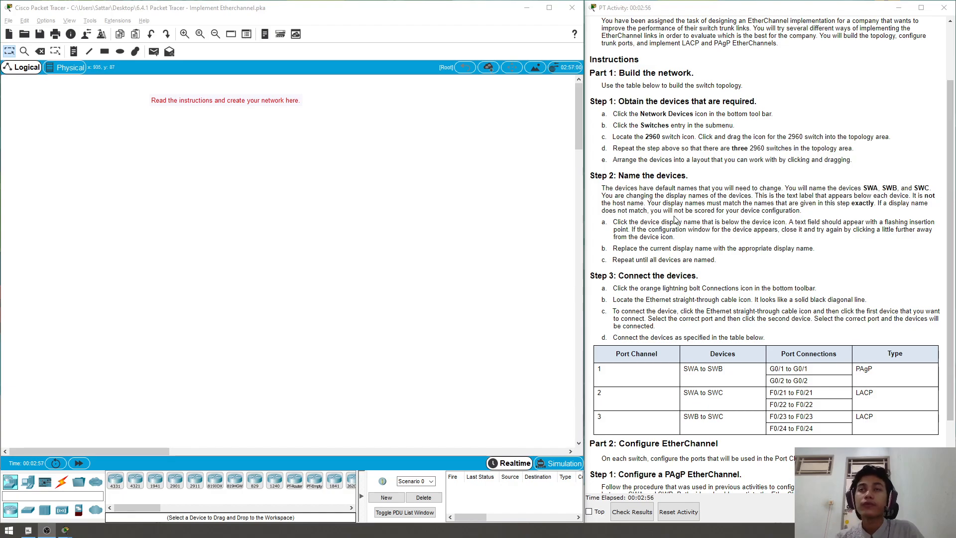
click(28, 510)
click(115, 483)
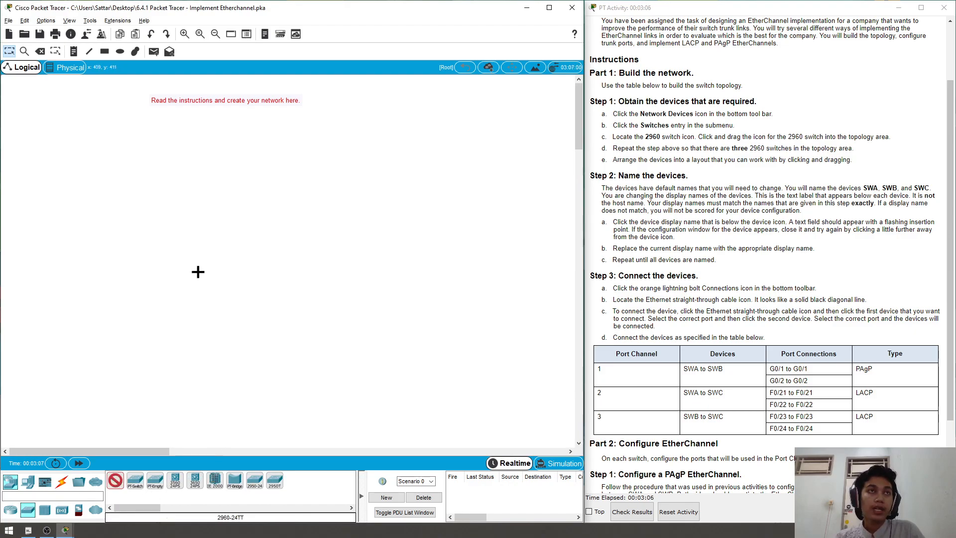
click(128, 239)
click(114, 485)
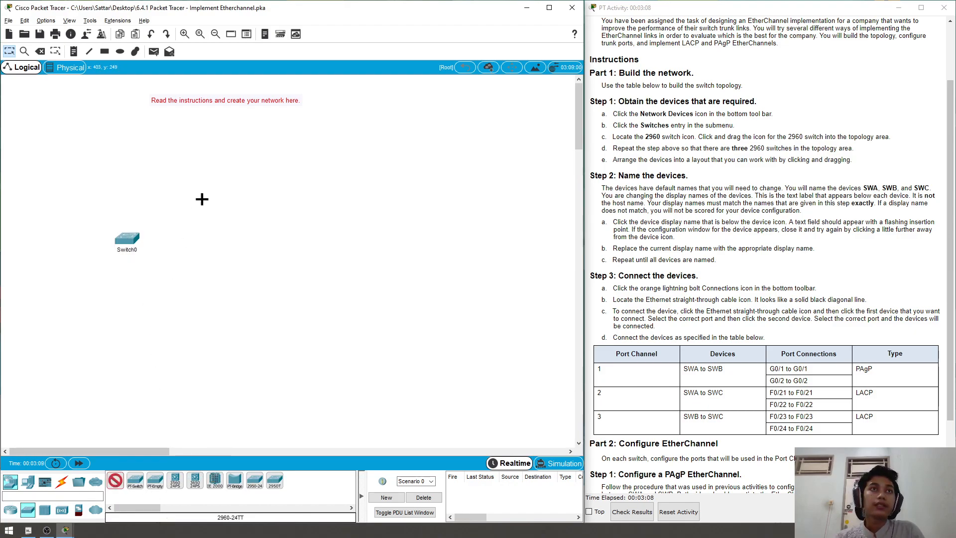
click(207, 190)
click(116, 483)
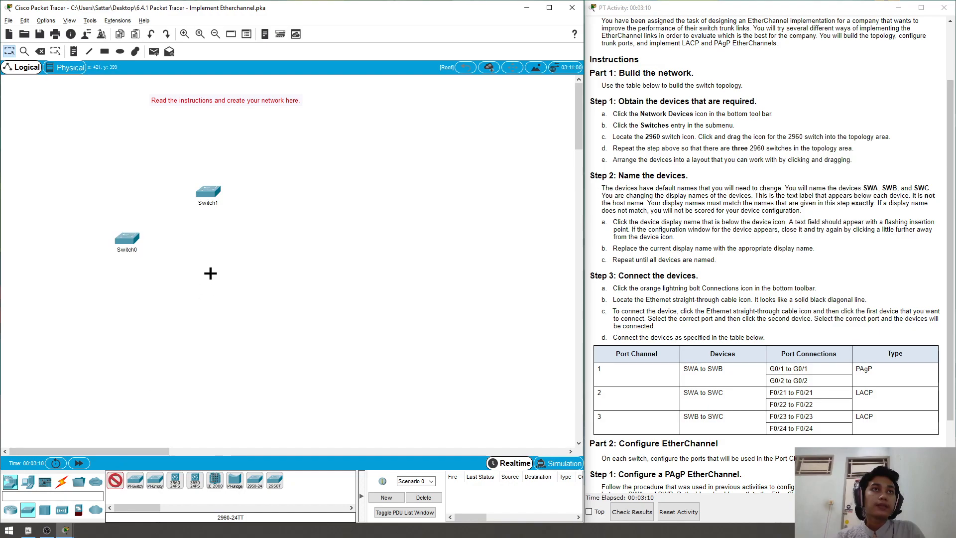
click(209, 279)
- Rename the switches' display labels: the outlying one SWA, the upper one SWB and the lower one SWC
click(130, 250)
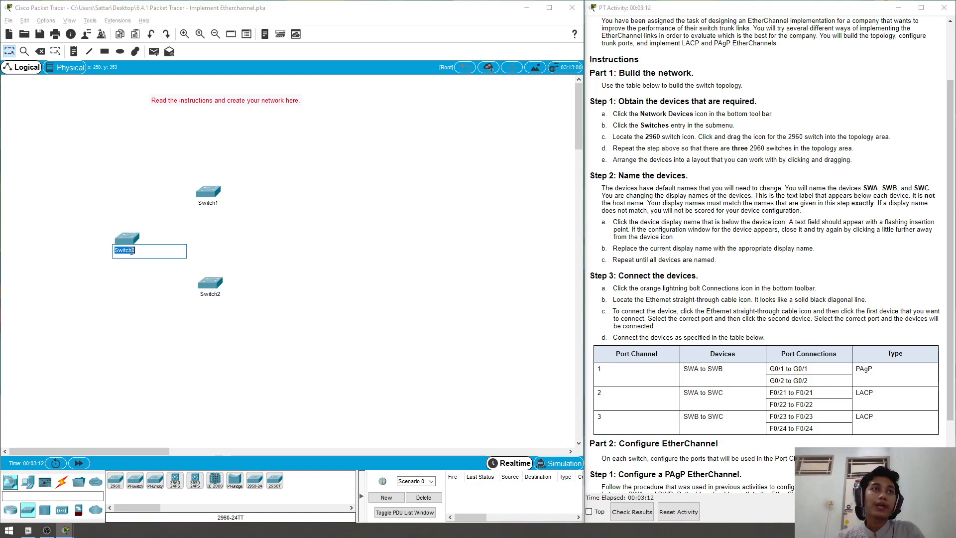
text(SWA)
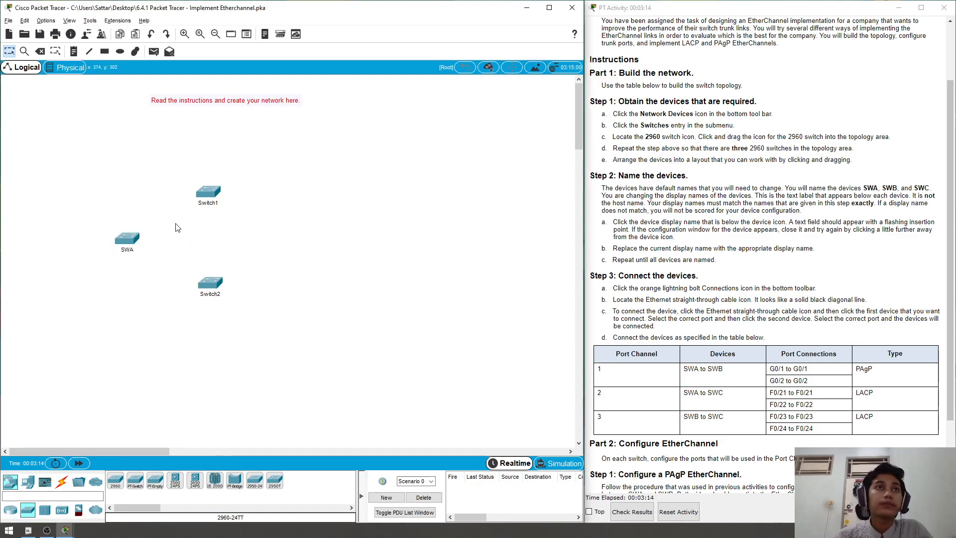
click(207, 203)
text(SWB)
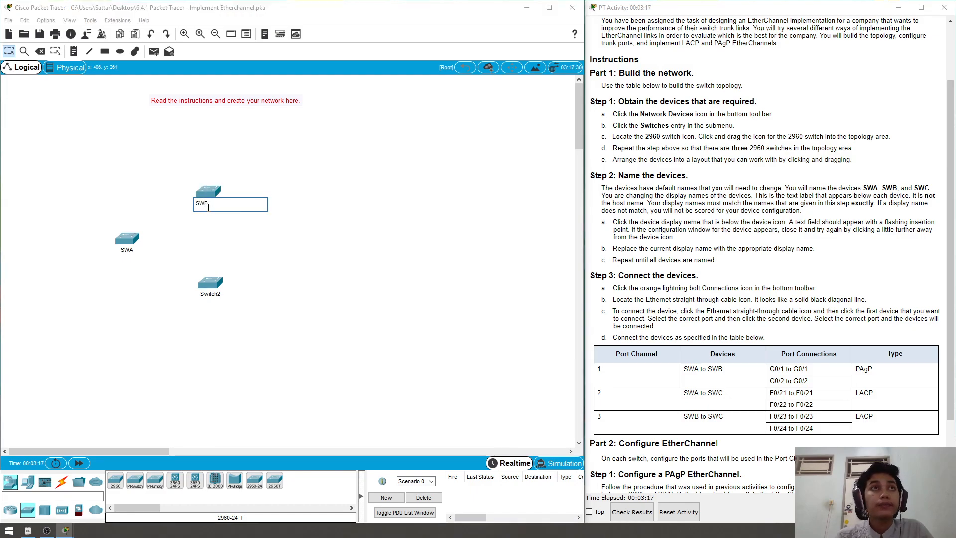
key(Return)
click(219, 294)
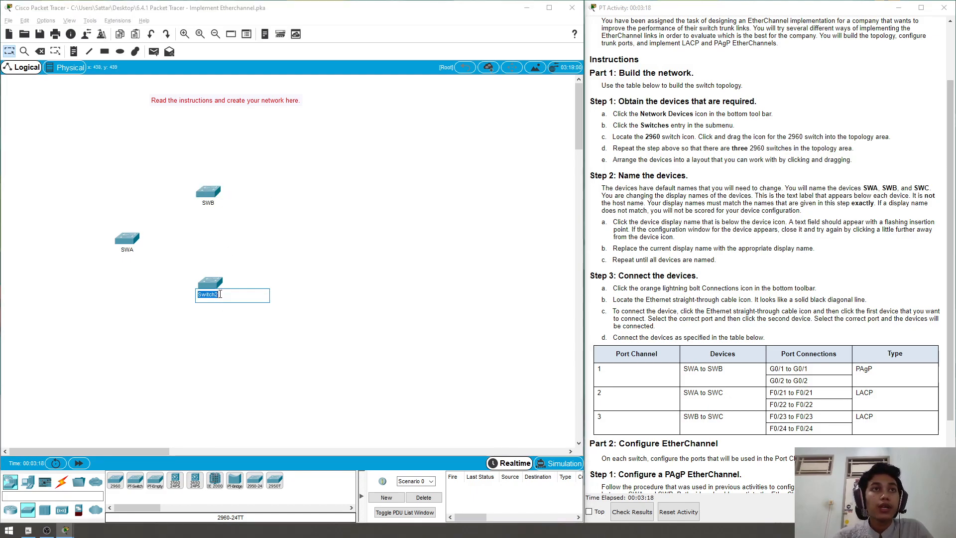
text(swc)
key(Return)
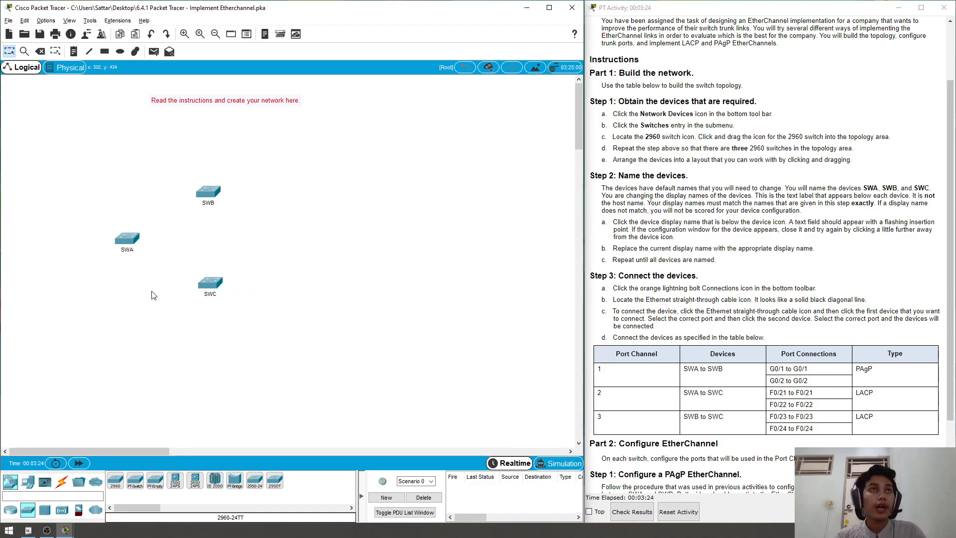
- Enter global configuration mode on SWA, set its hostname to SWA and close its command line window
click(138, 241)
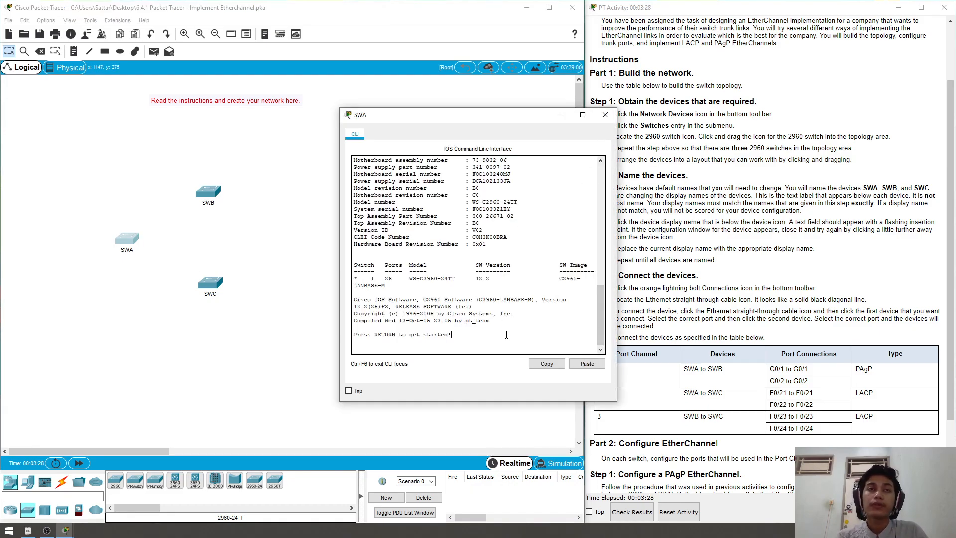
key(Return)
text(en)
key(Return)
text(conf)
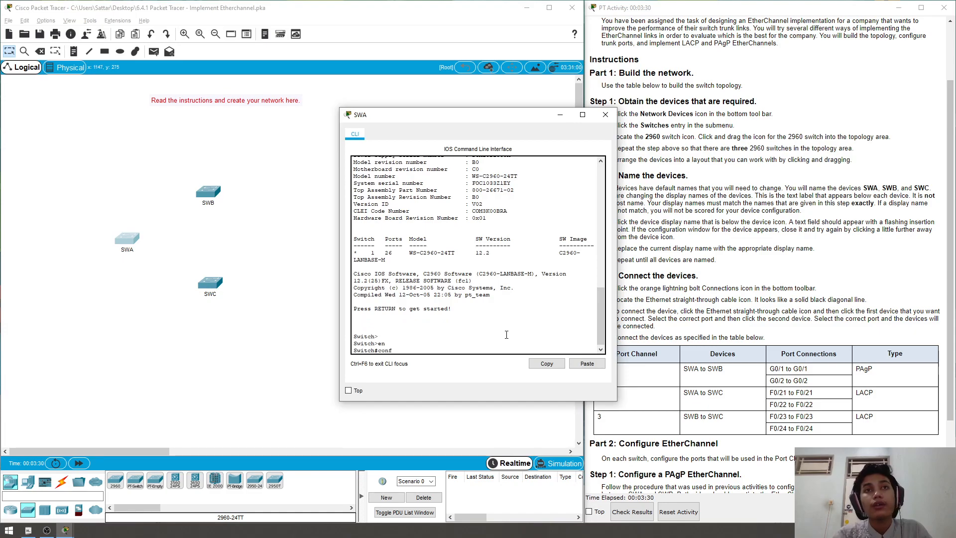
text( t)
key(Return)
text(hostname SWA)
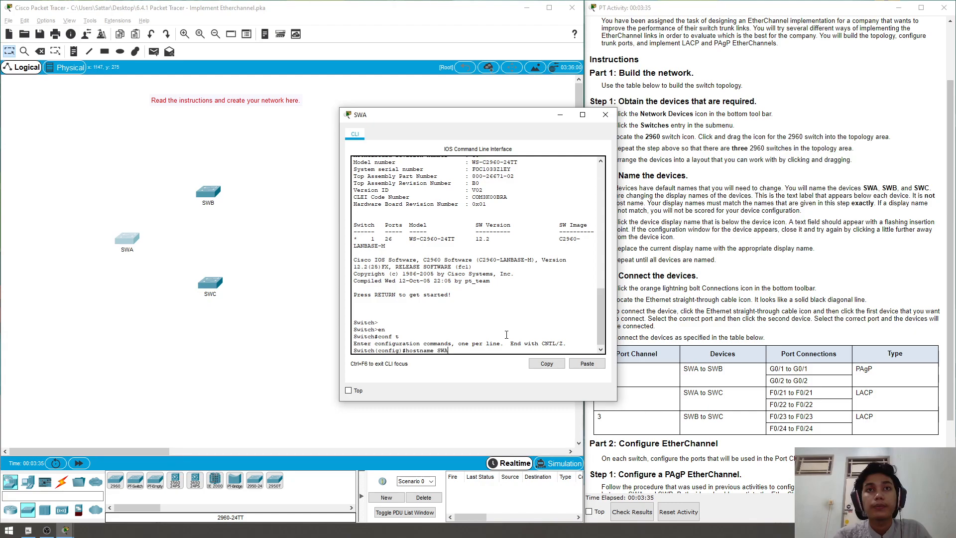
key(Return)
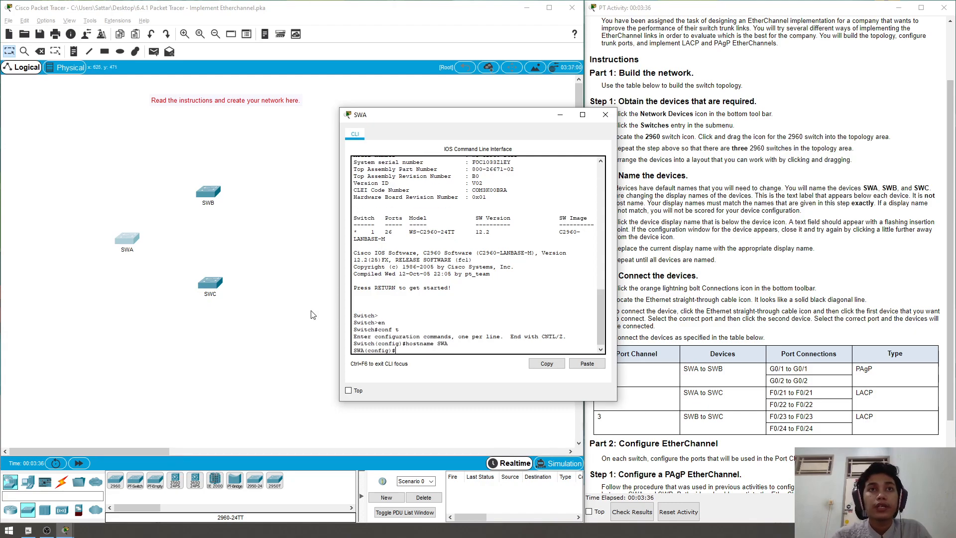
click(605, 114)
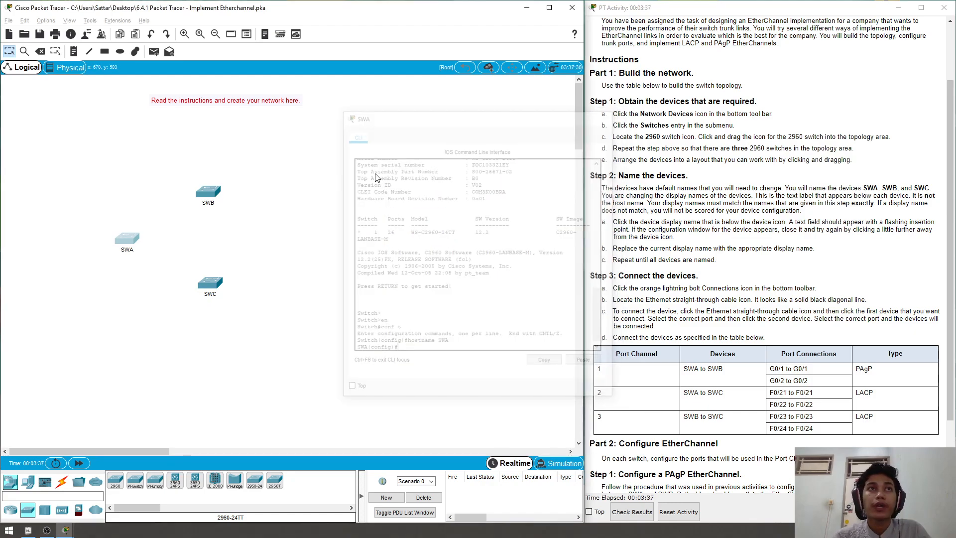
- Enter global configuration mode on SWB, set its hostname to SWB and close its command line window
click(208, 192)
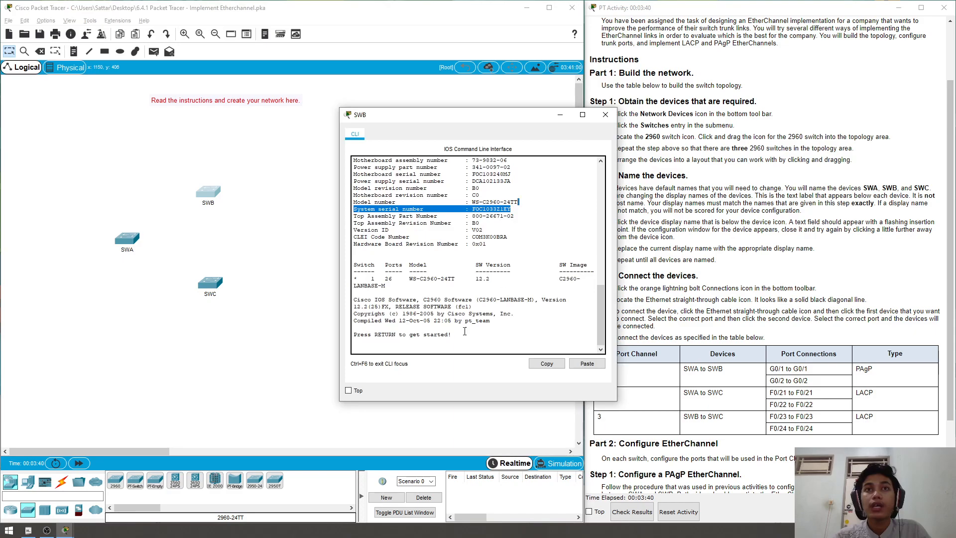
key(Return)
key(Return)
text(en)
key(Return)
text(conf)
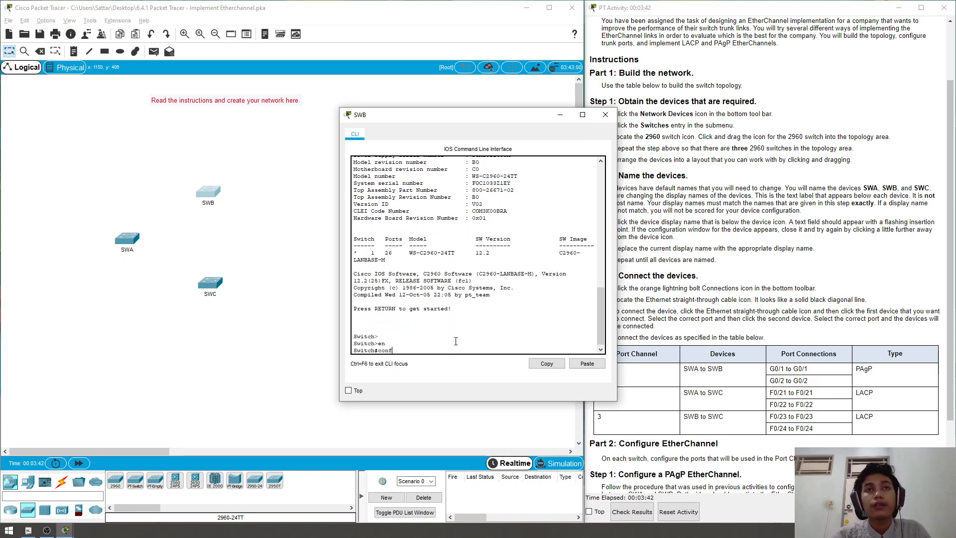
text( t)
key(Return)
text(host)
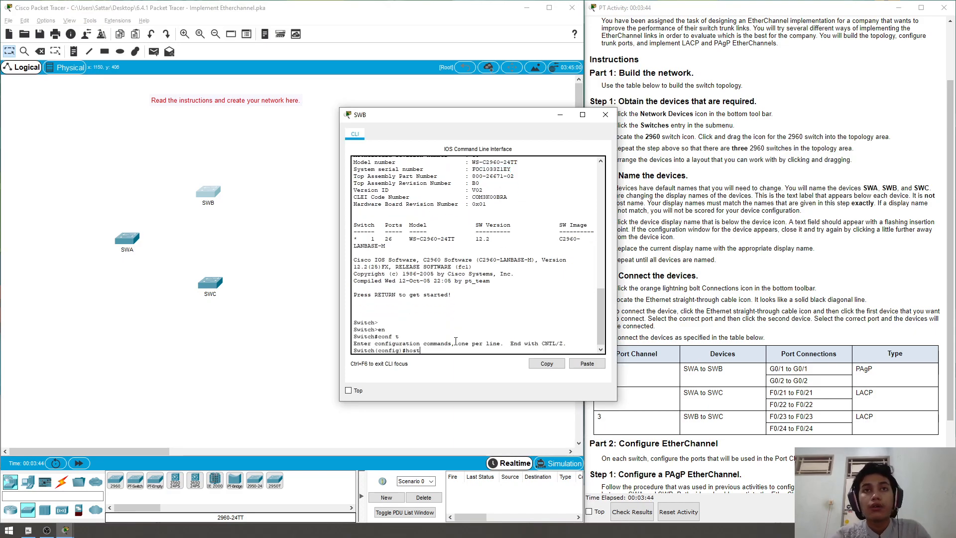
text(name SWB)
key(Return)
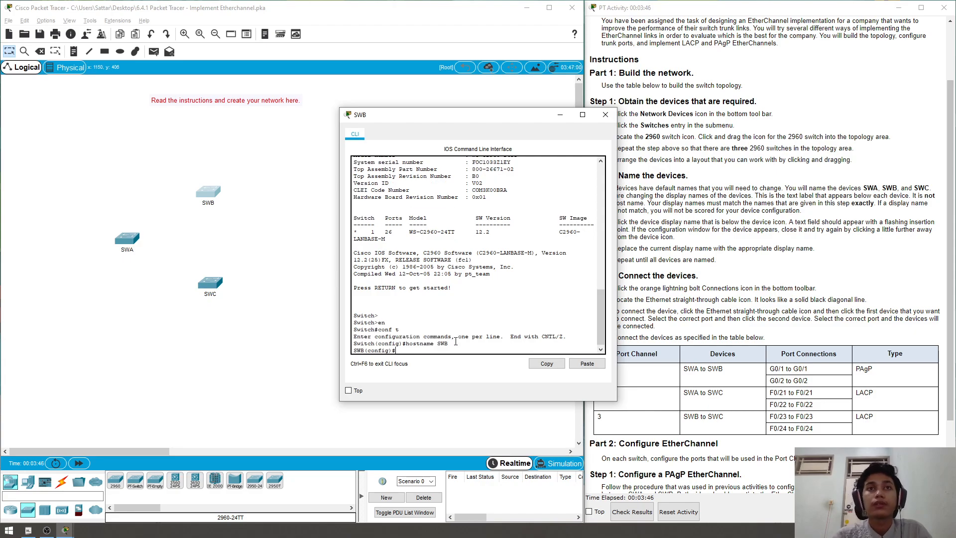
click(605, 114)
- Enter global configuration mode on SWC, set its hostname to SWC and close its command line window
click(204, 294)
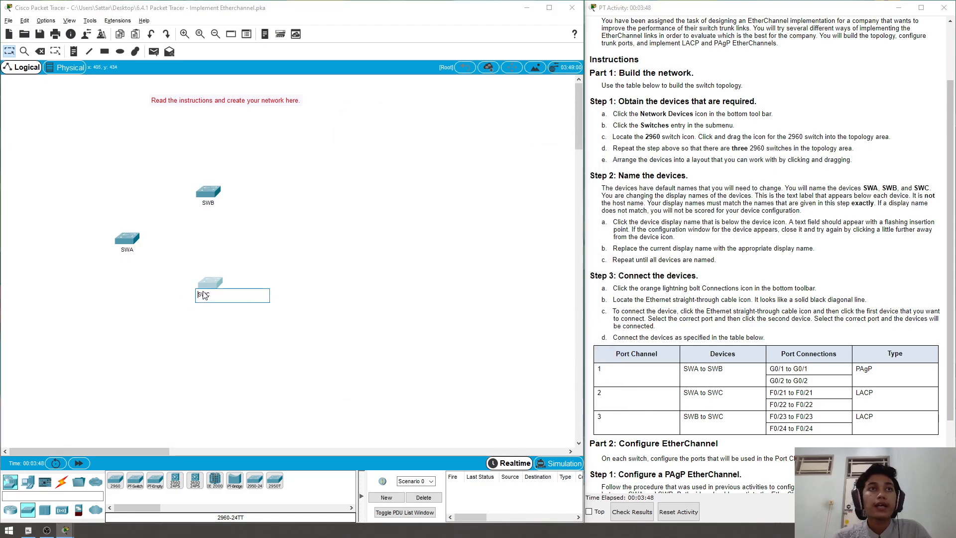
click(218, 282)
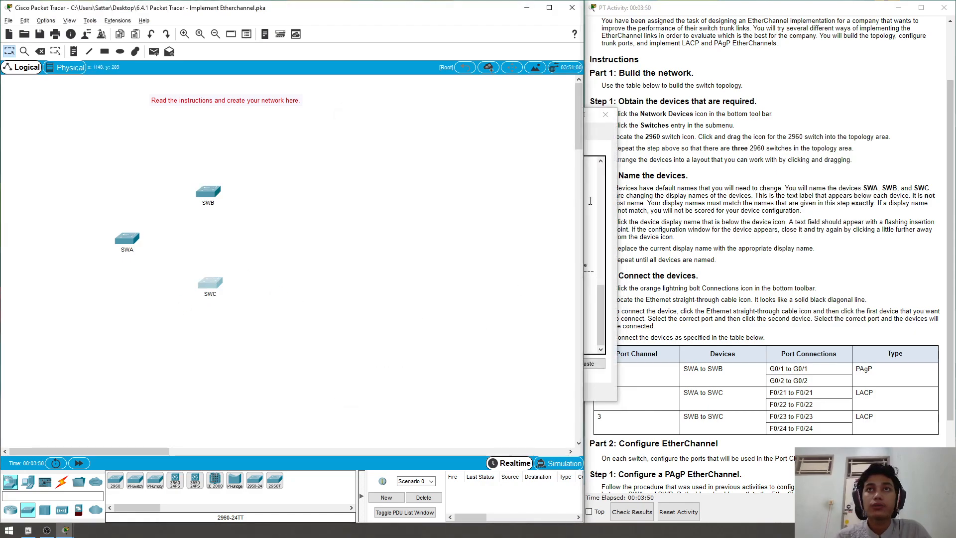
key(Return)
text(en)
key(Return)
text(conf t)
key(Return)
text(hostname S)
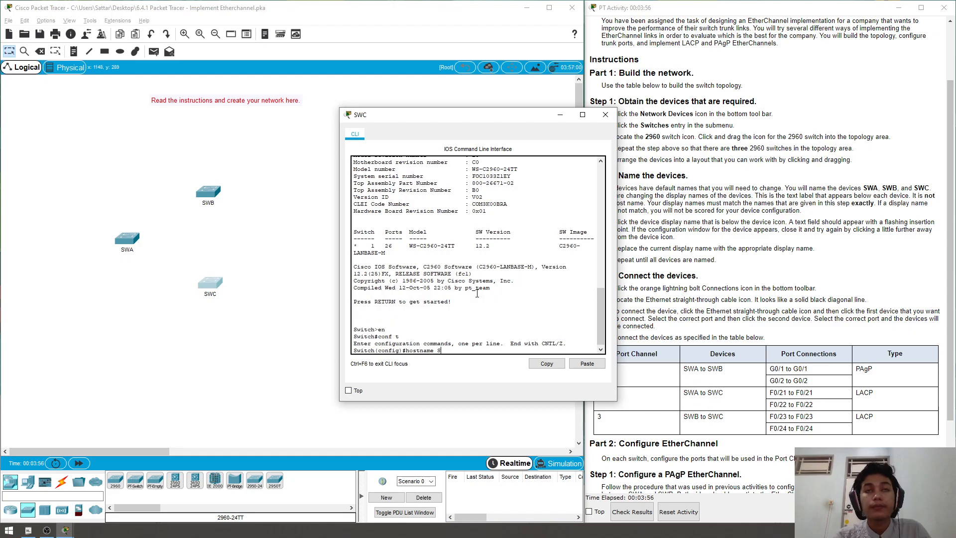
text(WC)
key(Return)
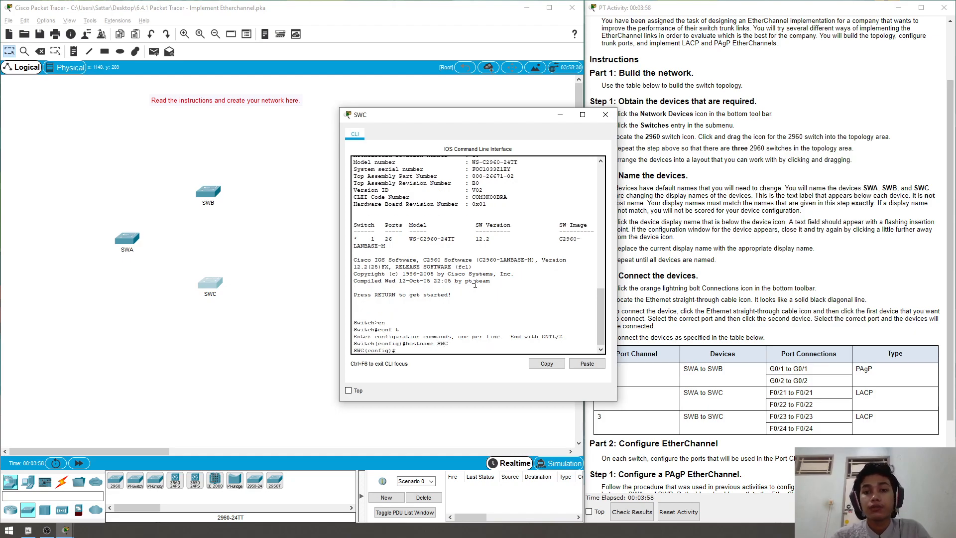
click(605, 114)
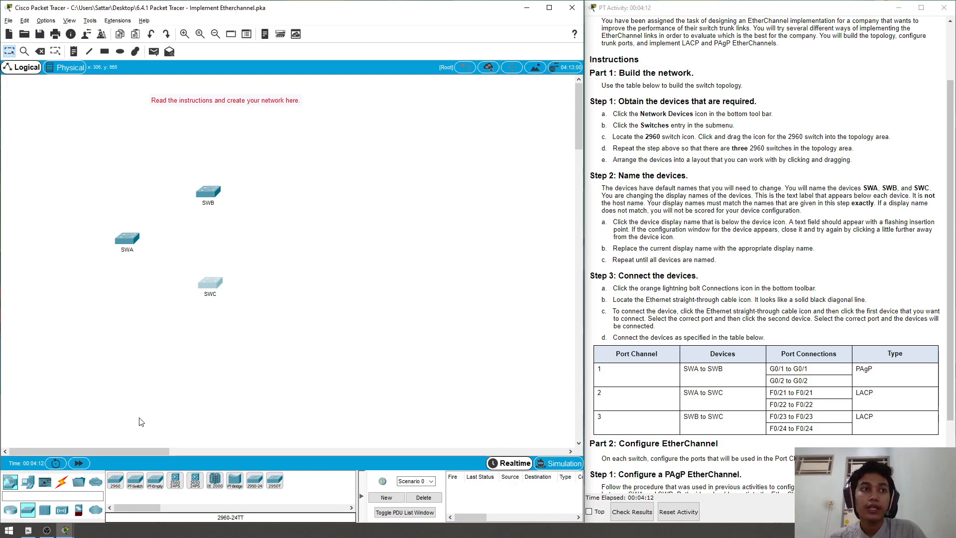
- Connect SWA GigabitEthernet0/1 to SWB GigabitEthernet0/1 with a copper straight-through cable
click(61, 481)
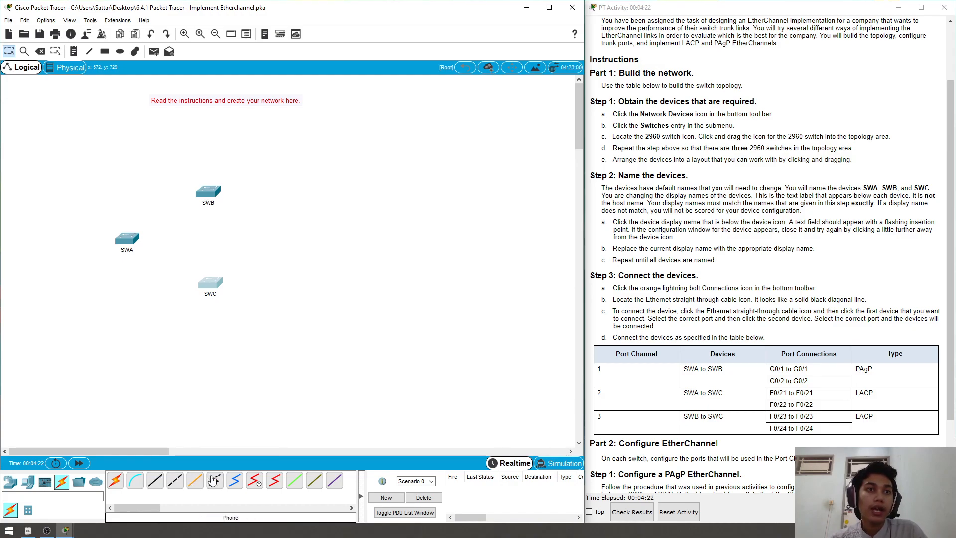
click(155, 480)
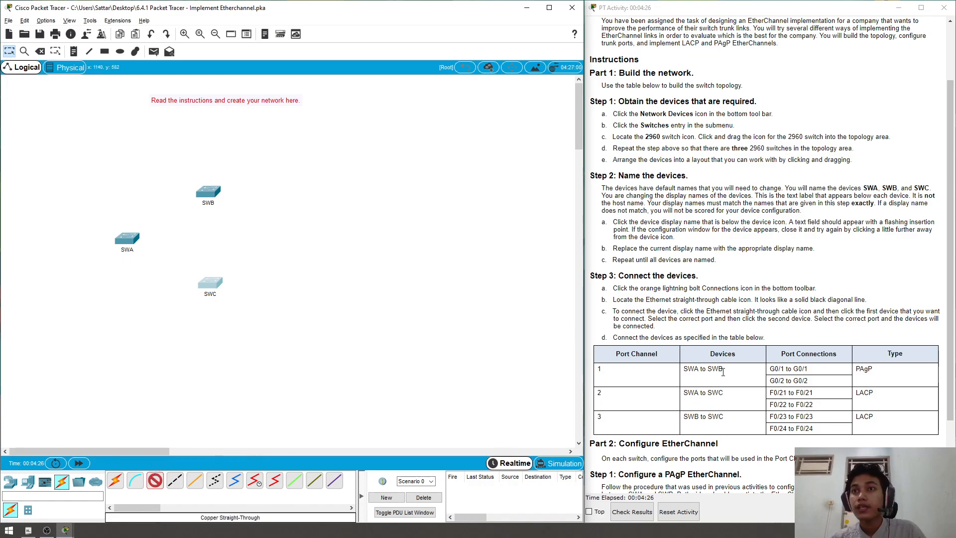
click(132, 242)
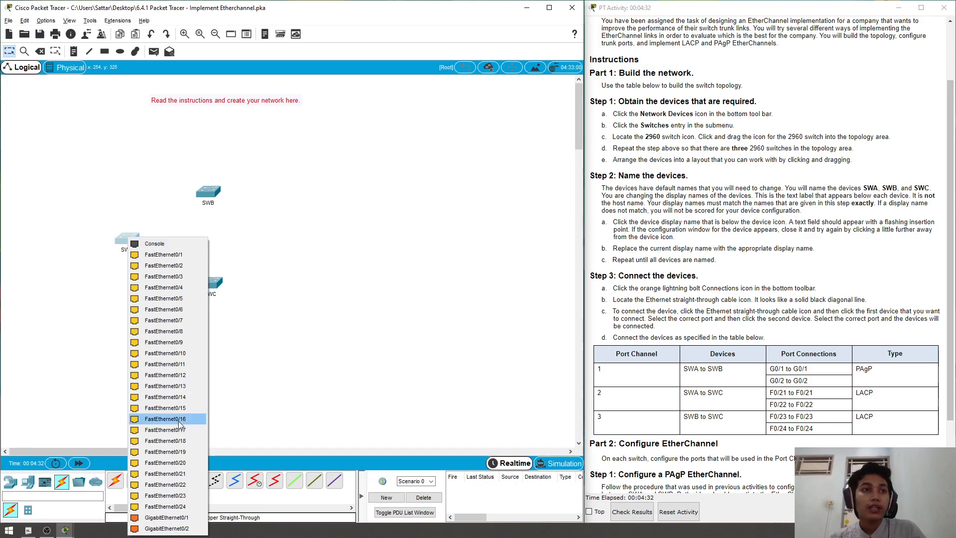
click(176, 520)
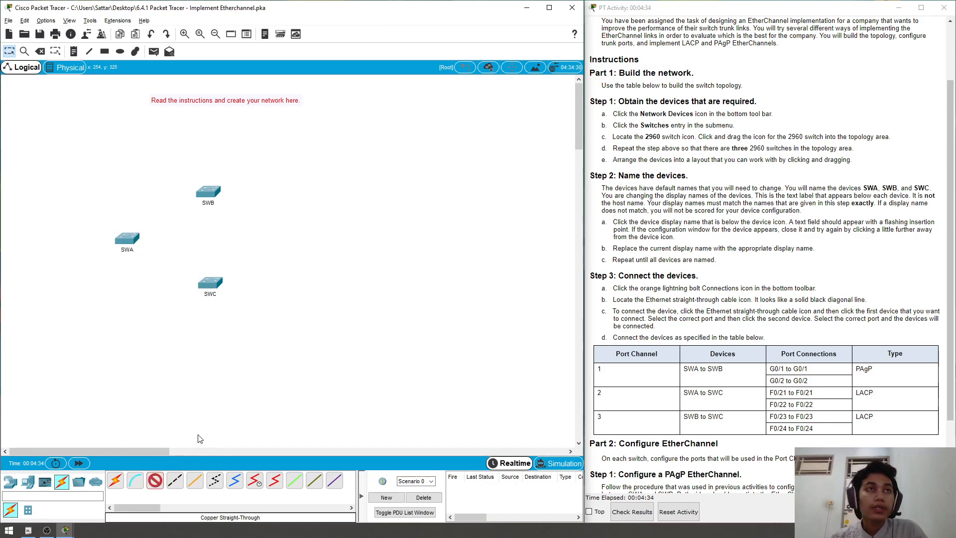
click(213, 191)
click(271, 468)
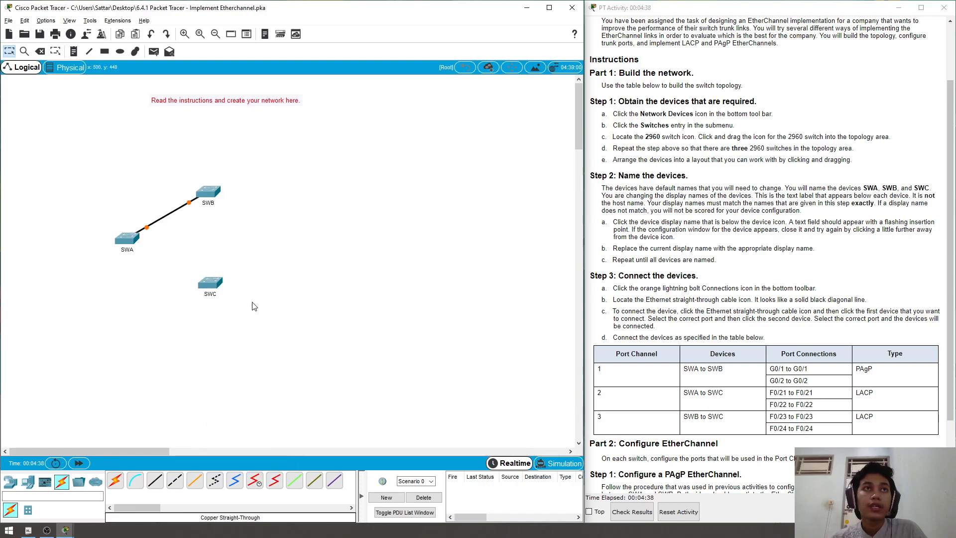
- Add a second copper straight-through cable between SWA and SWB, using GigabitEthernet0/2 on both switches
click(155, 479)
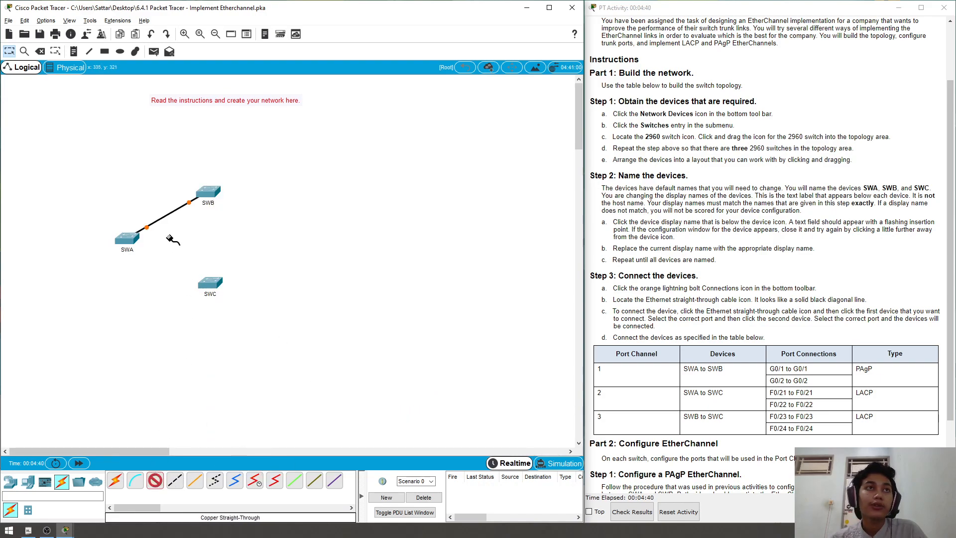
click(138, 241)
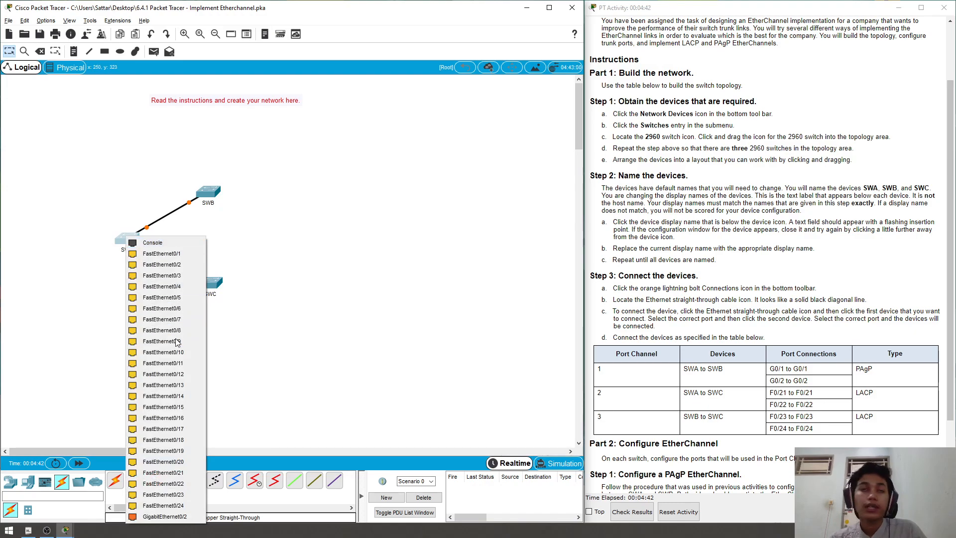
click(191, 516)
click(205, 191)
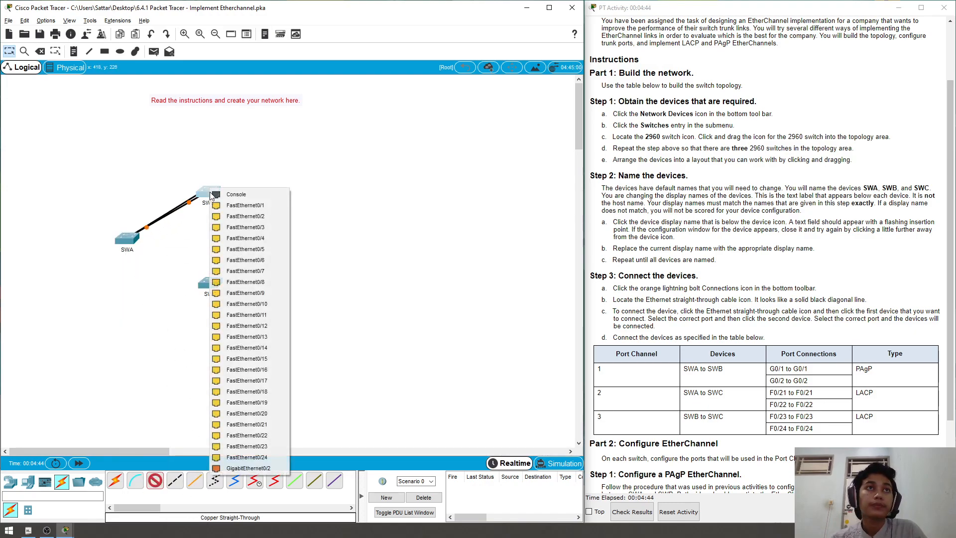
click(251, 467)
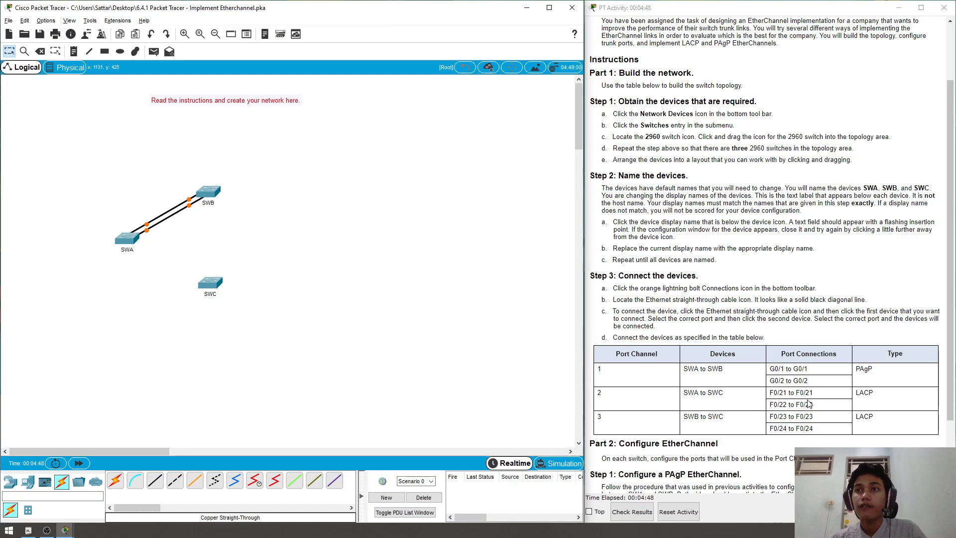
- Connect SWA FastEthernet0/21 to SWC FastEthernet0/21 with a copper straight-through cable
click(155, 480)
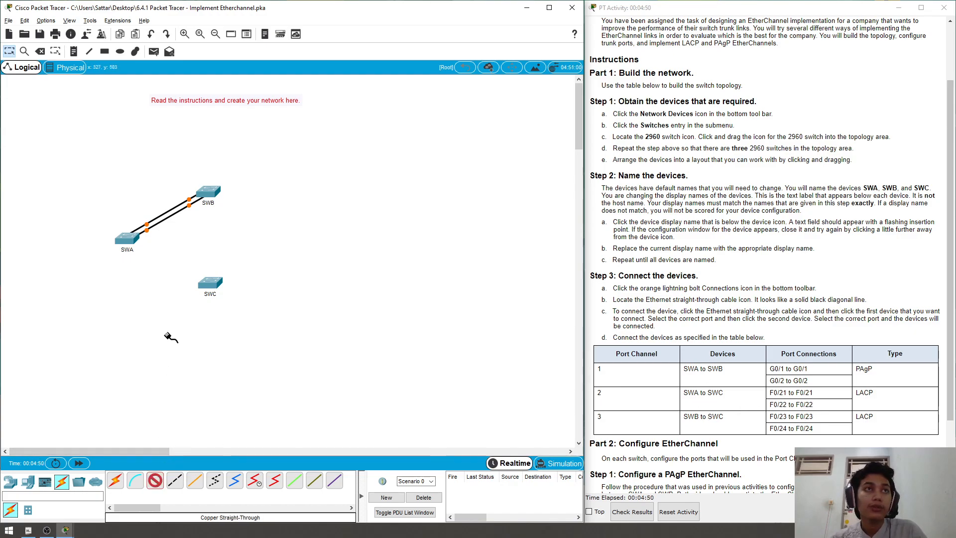
click(129, 238)
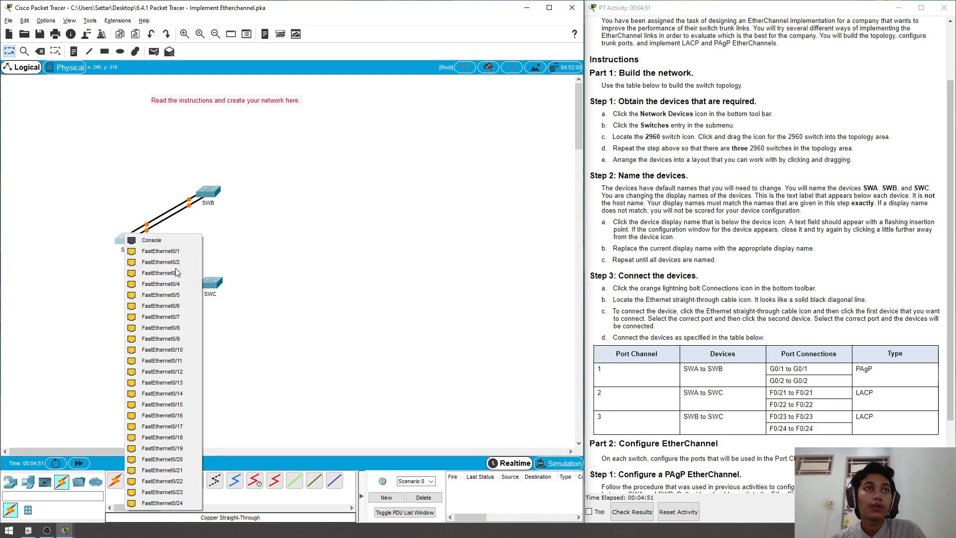
click(182, 470)
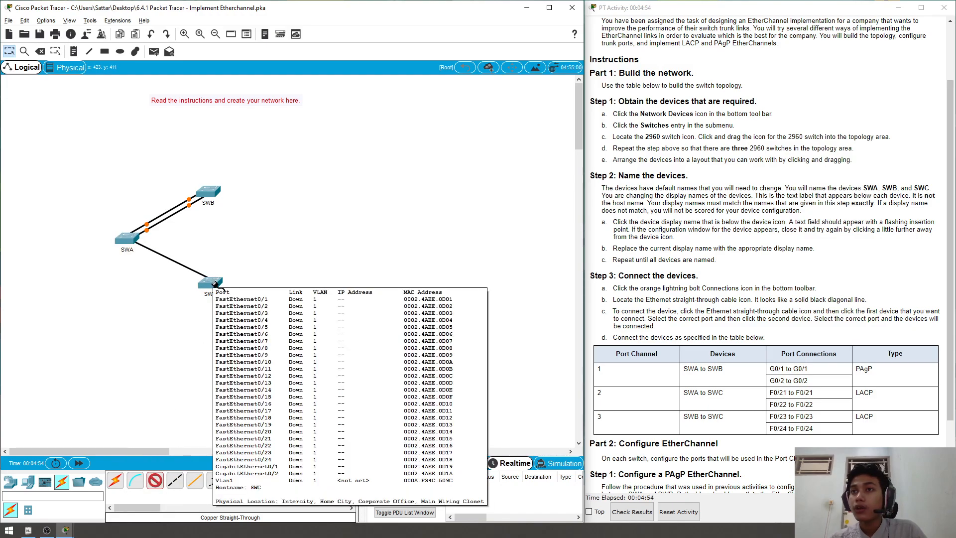
click(218, 284)
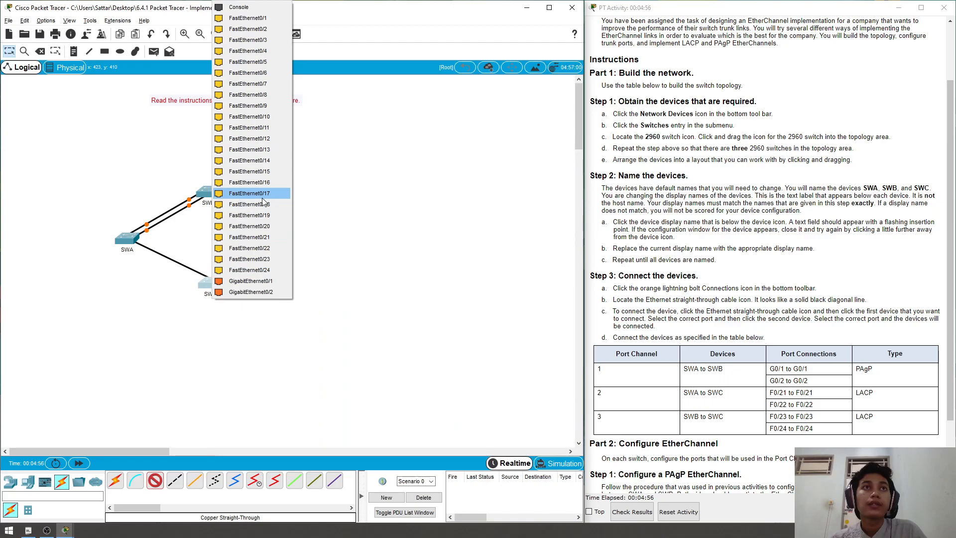
click(285, 239)
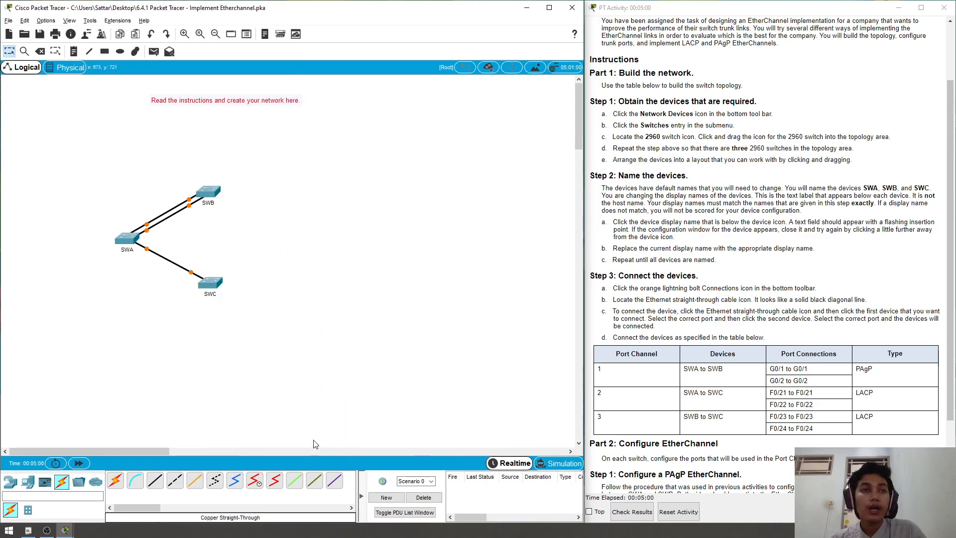
- Add a second copper straight-through cable between SWA and SWC, using FastEthernet0/22 on both switches
click(155, 480)
click(124, 246)
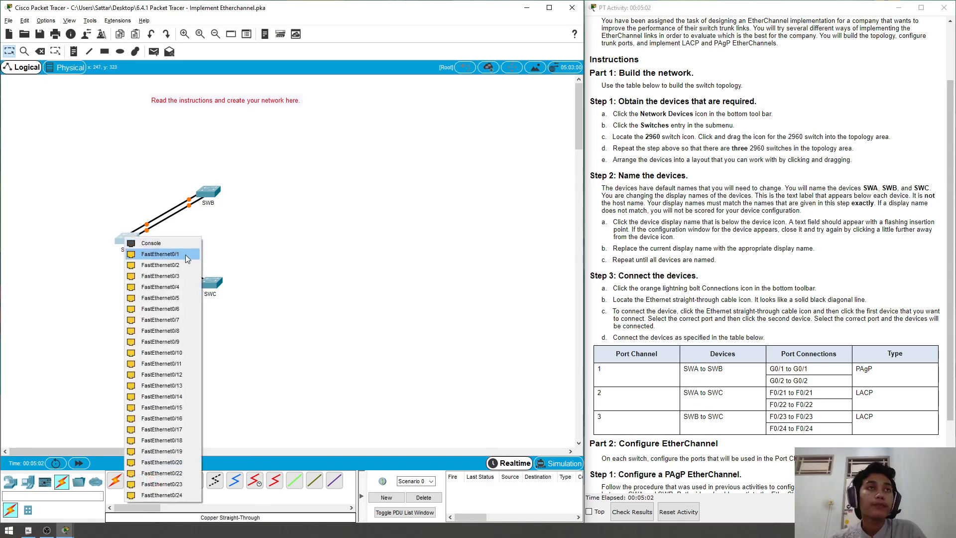
click(189, 473)
click(206, 285)
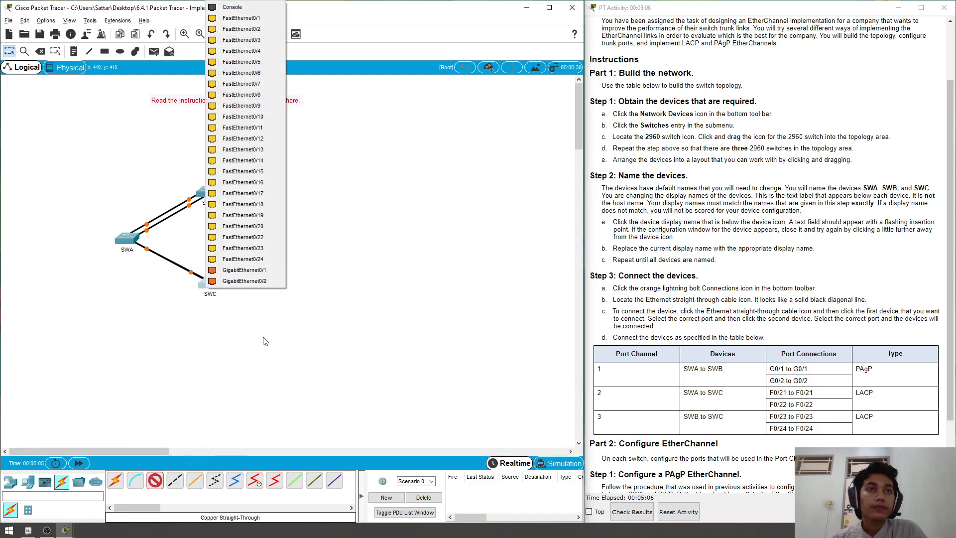
click(273, 238)
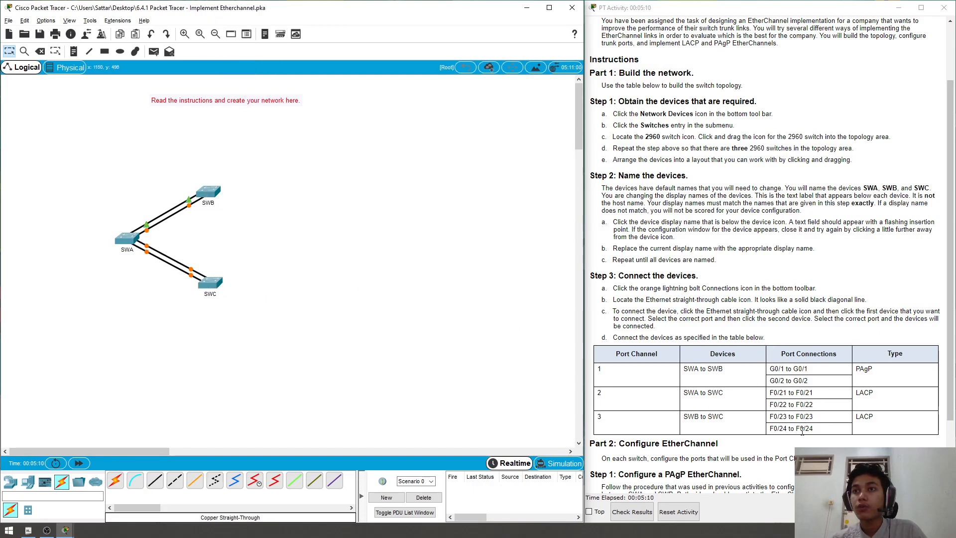
- Connect SWB FastEthernet0/23 to SWC FastEthernet0/23 with a copper straight-through cable
click(154, 480)
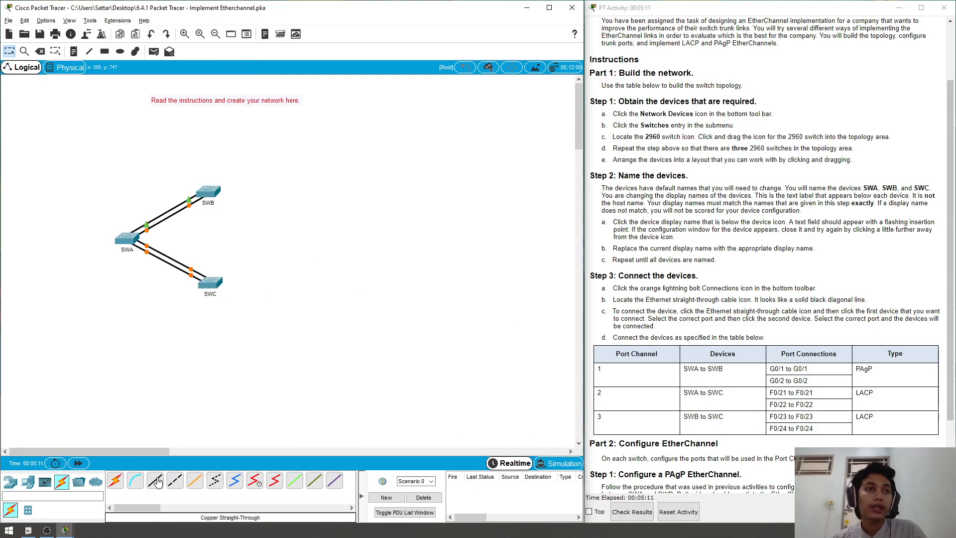
click(208, 191)
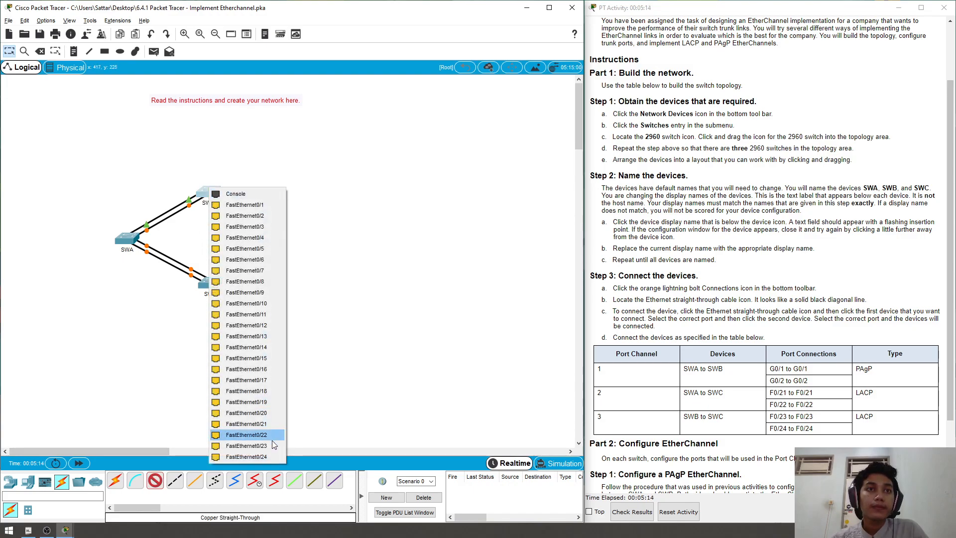
click(246, 446)
click(211, 284)
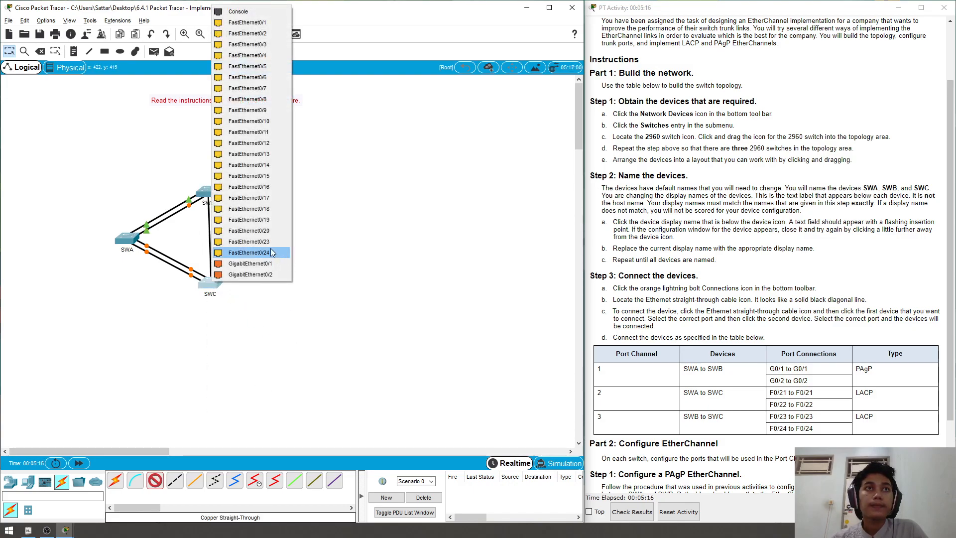
click(248, 242)
- Add a second copper straight-through cable between SWB and SWC, using FastEthernet0/24 on both switches
click(155, 479)
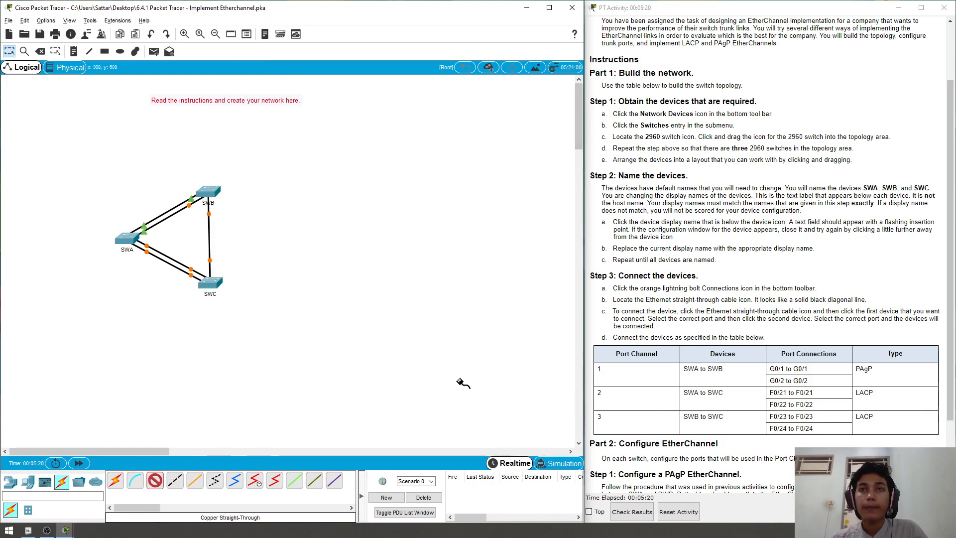
click(209, 191)
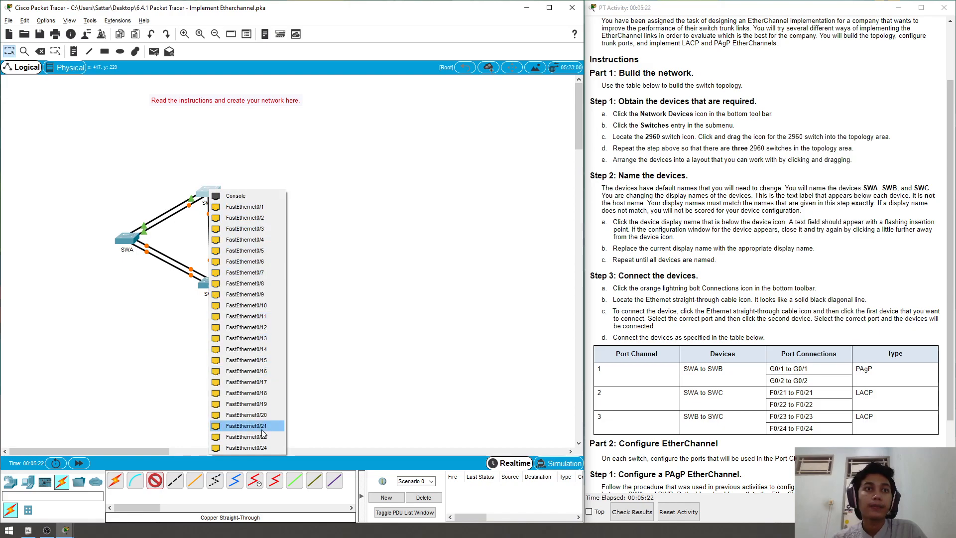
click(262, 448)
click(208, 283)
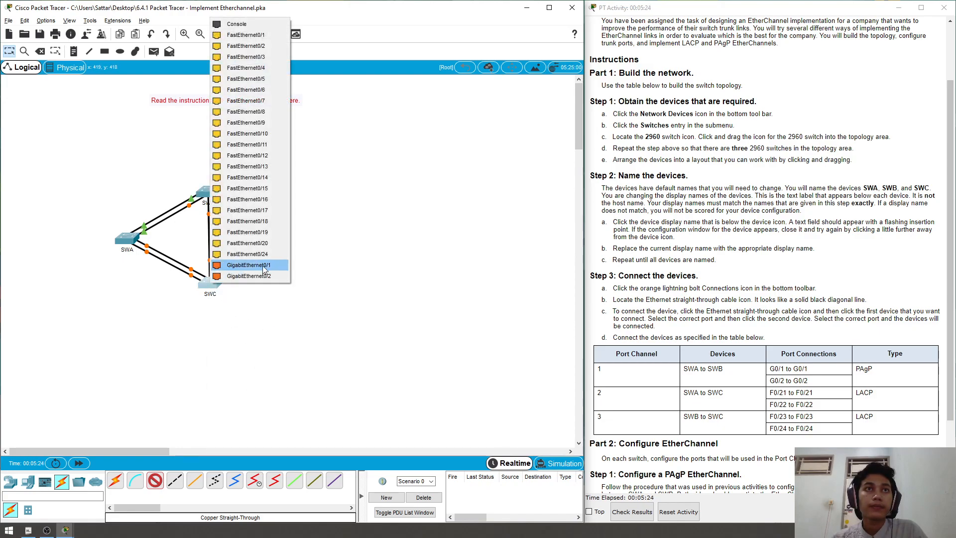
click(279, 252)
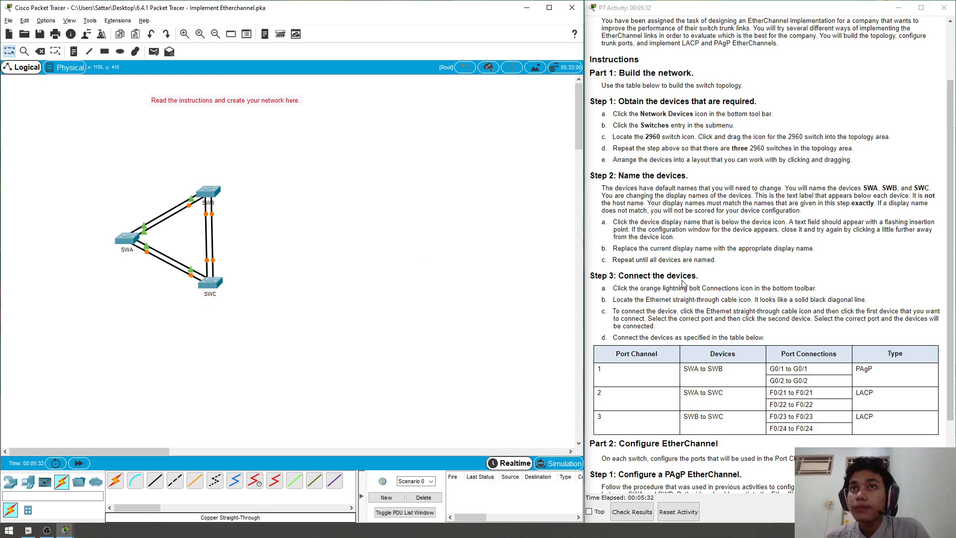
- Open SWA's command line and set interface range g0/1-2 to switchport trunk mode
scroll(684, 282, down, 3)
scroll(683, 283, down, 2)
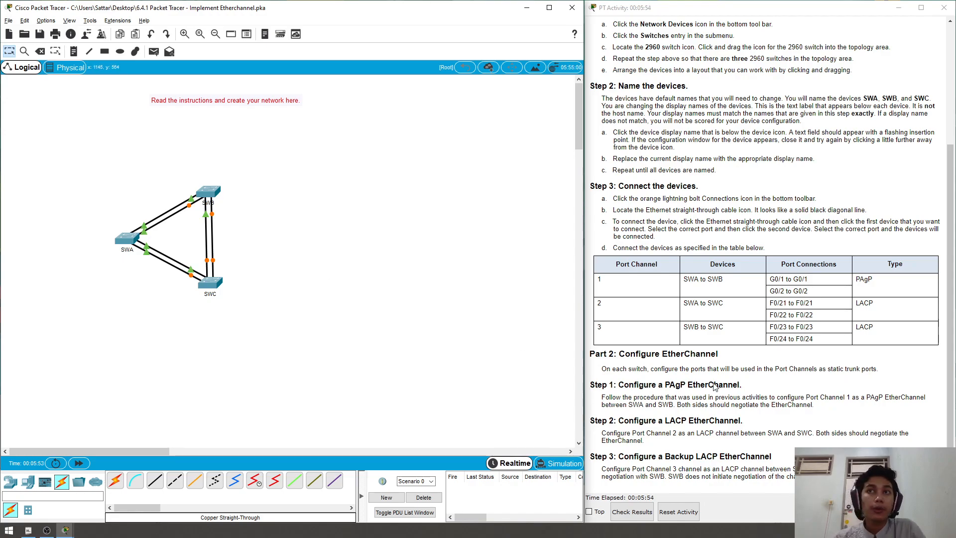
click(128, 242)
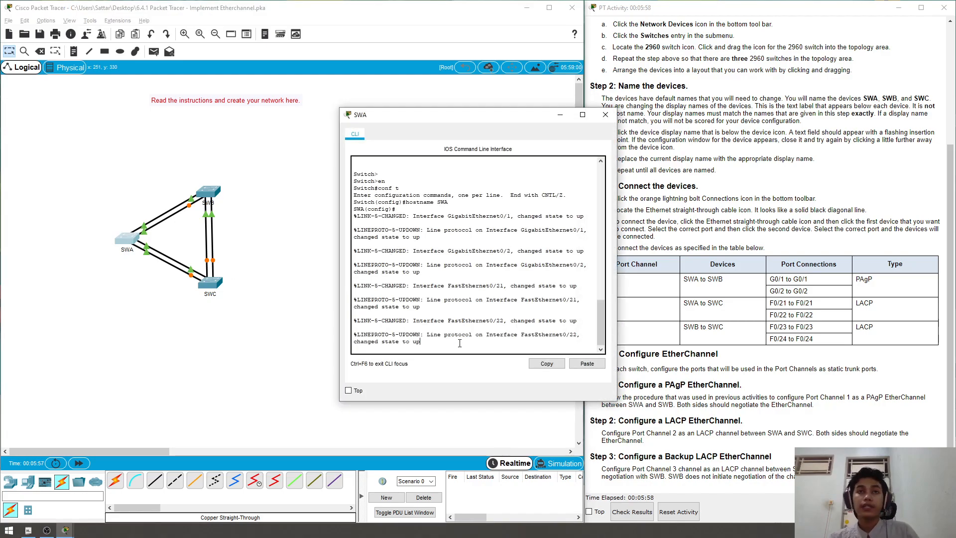
key(Return)
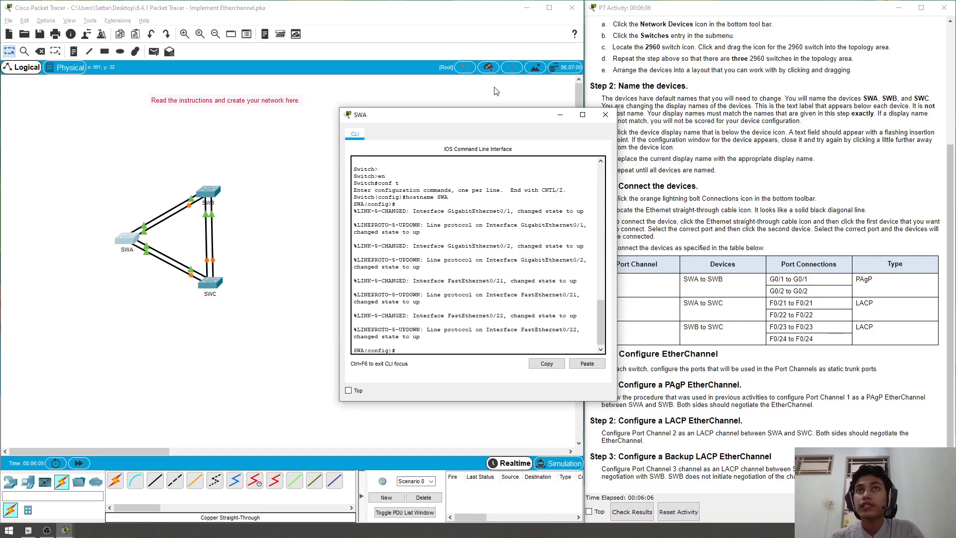
drag(488, 118, 433, 122)
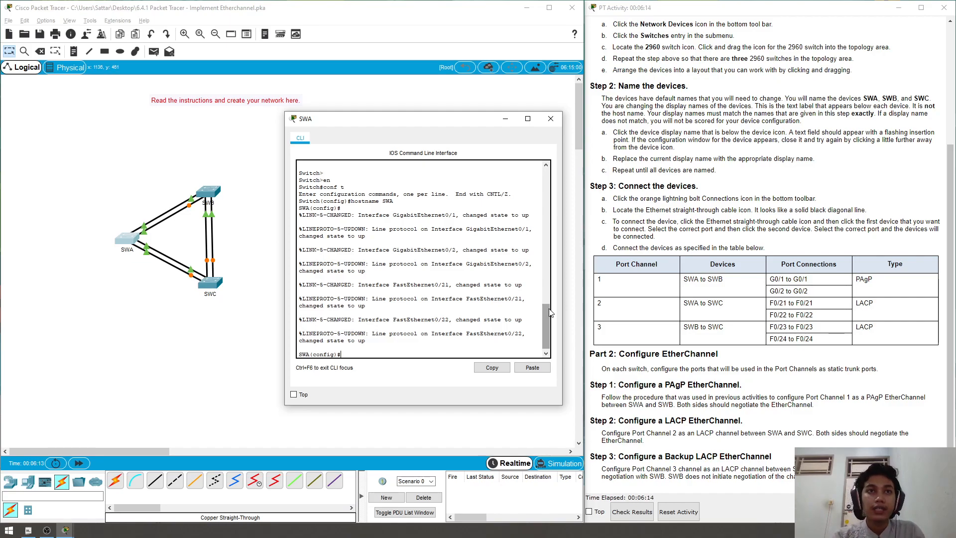
text(int ran)
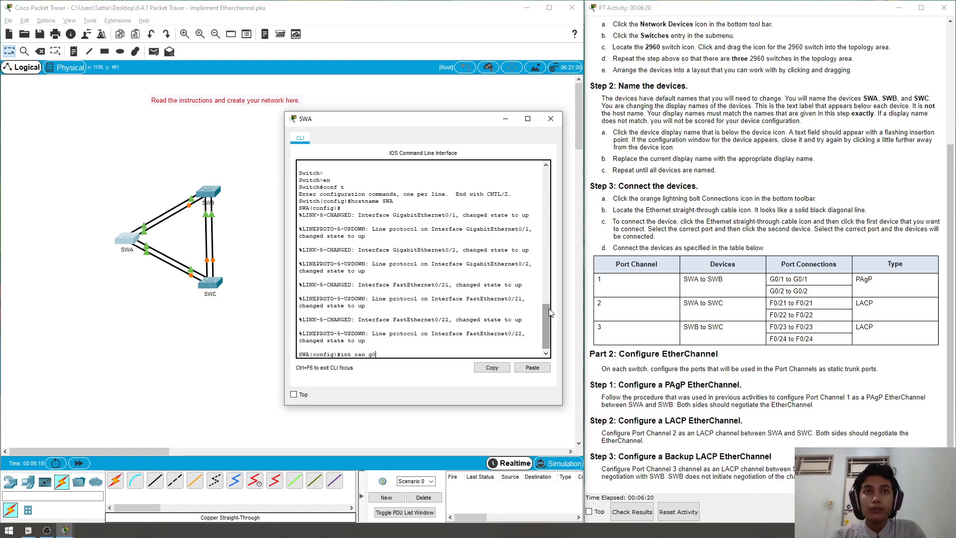
text(g0/1-2)
key(Return)
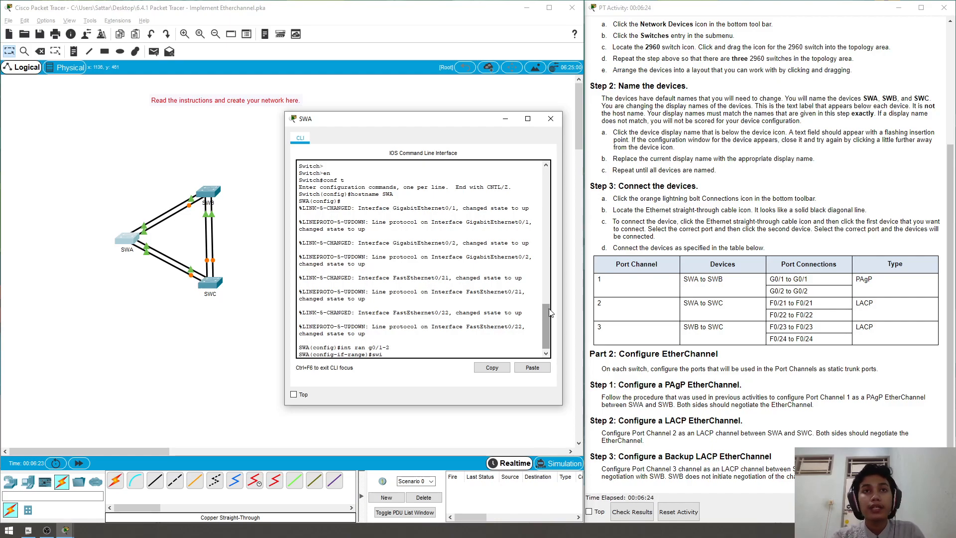
text(swi mo trunk)
key(Return)
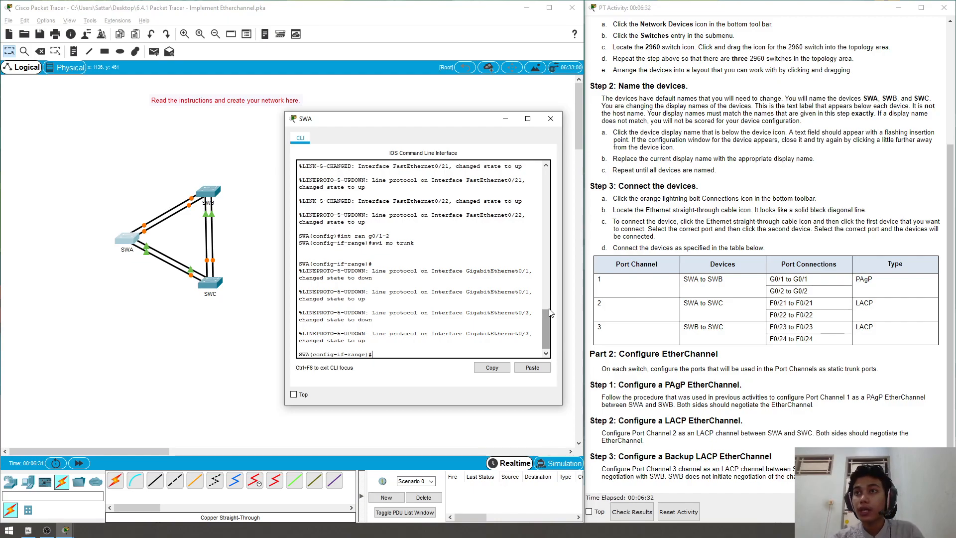
- Set the channel protocol of SWA's interface range g0/1-2 to PAgP
drag(874, 281, 856, 280)
click(358, 354)
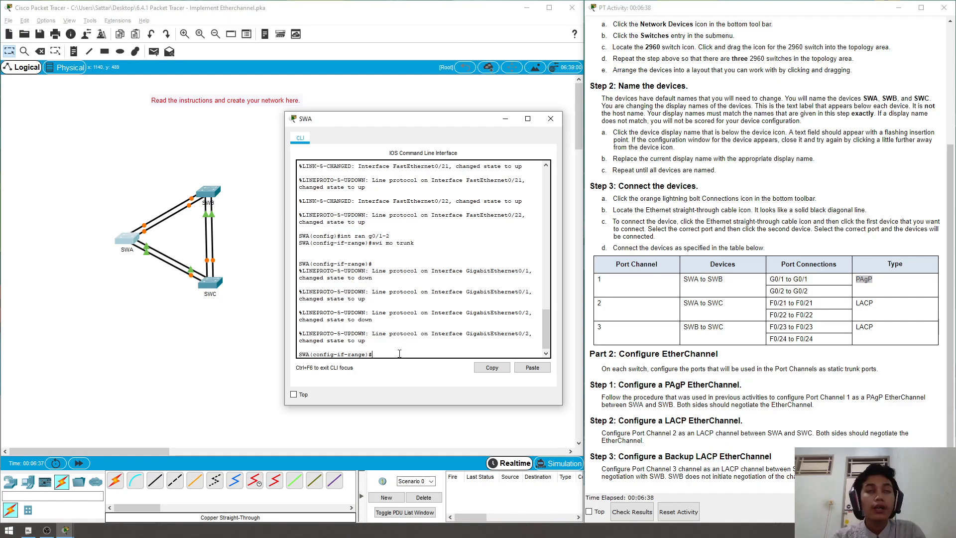
text(shan)
key(BackSpace)
key(BackSpace)
key(BackSpace)
key(BackSpace)
text(chan)
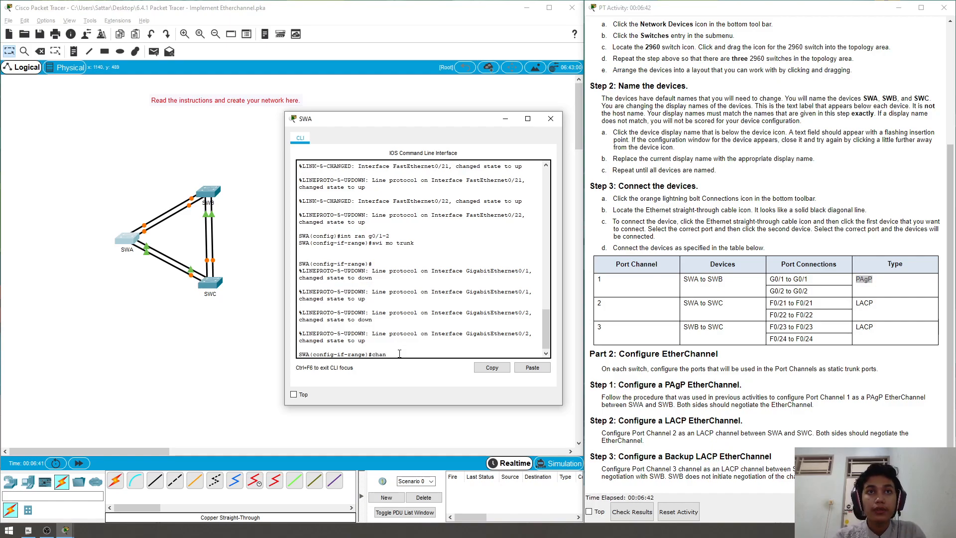
text(nel-protocol pagp)
key(Return)
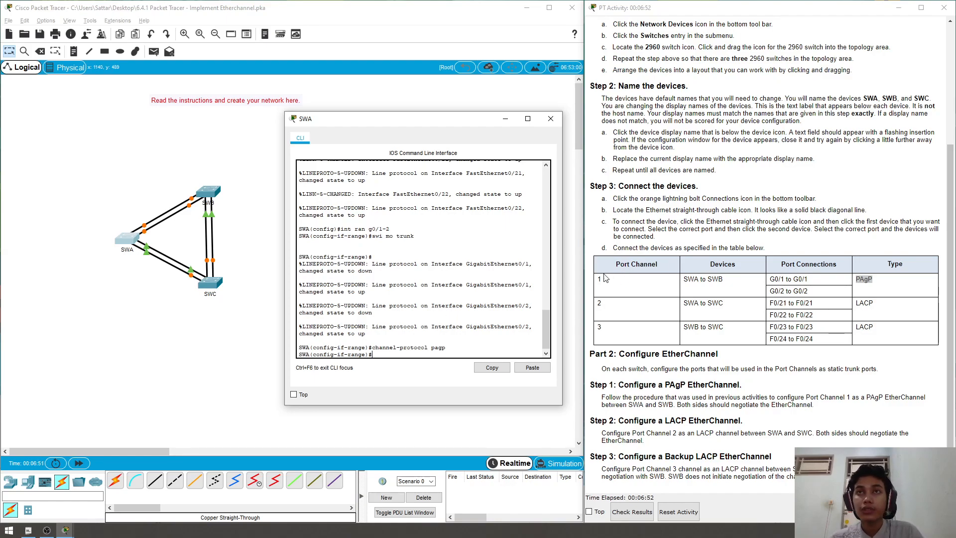
- List the available channel-group modes on SWA and assign range g0/1-2 to channel group 1 in desirable mode
click(447, 356)
text(channel-group 1)
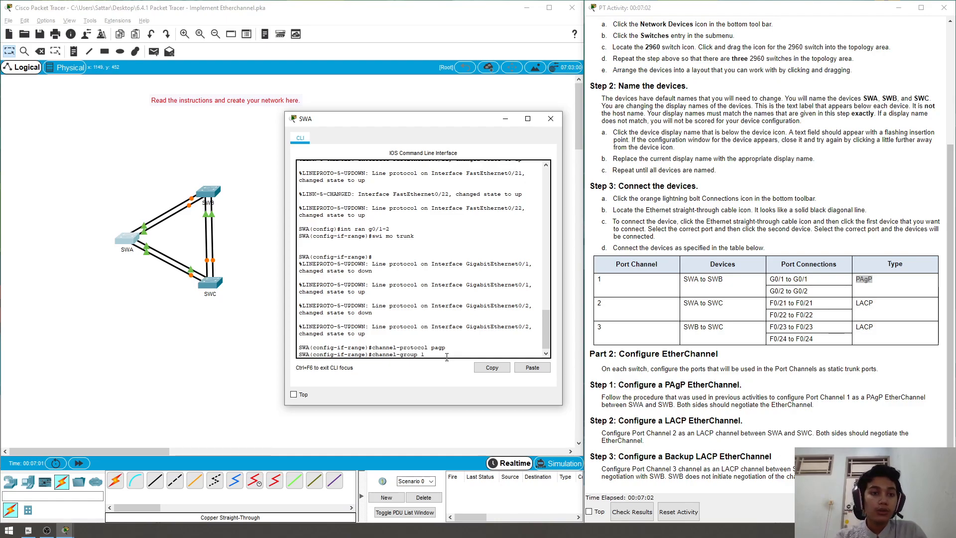
text(mode )
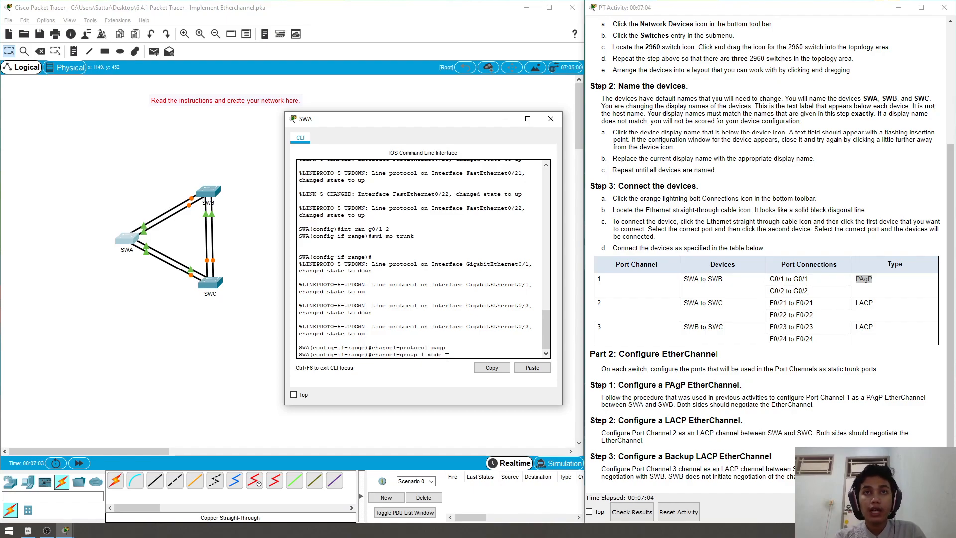
text(?)
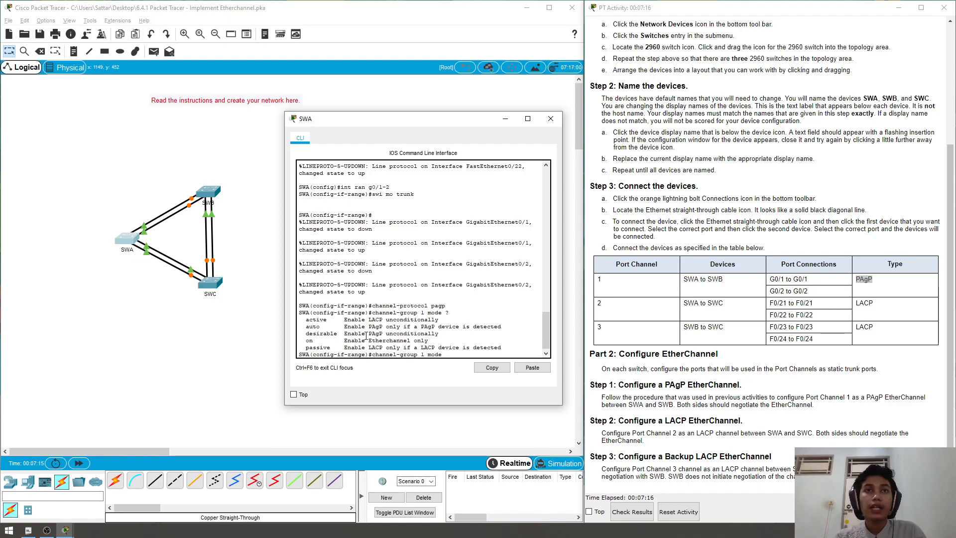
text(desi)
key(Return)
key(Return)
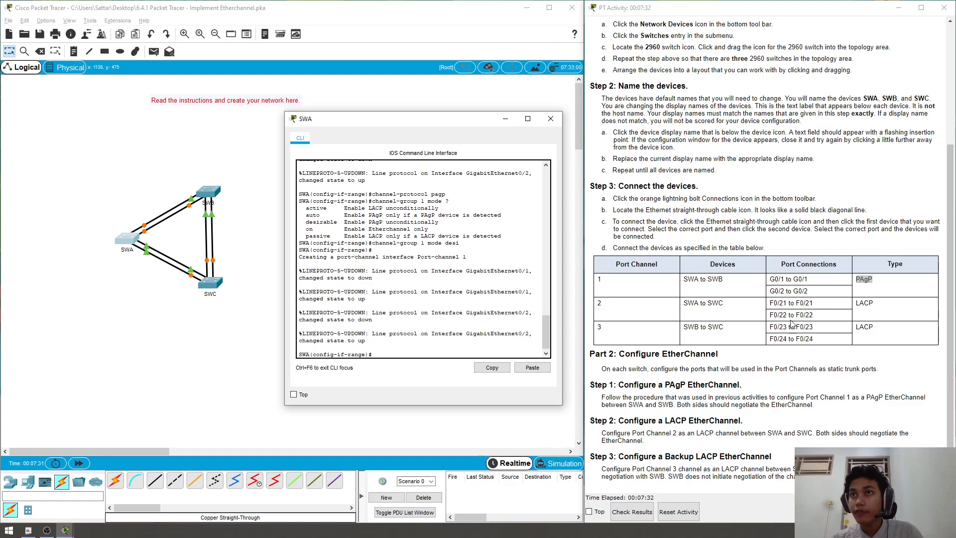
- Select interface range f0/21-22 on SWA and set it to switchport trunk mode
text(int ran)
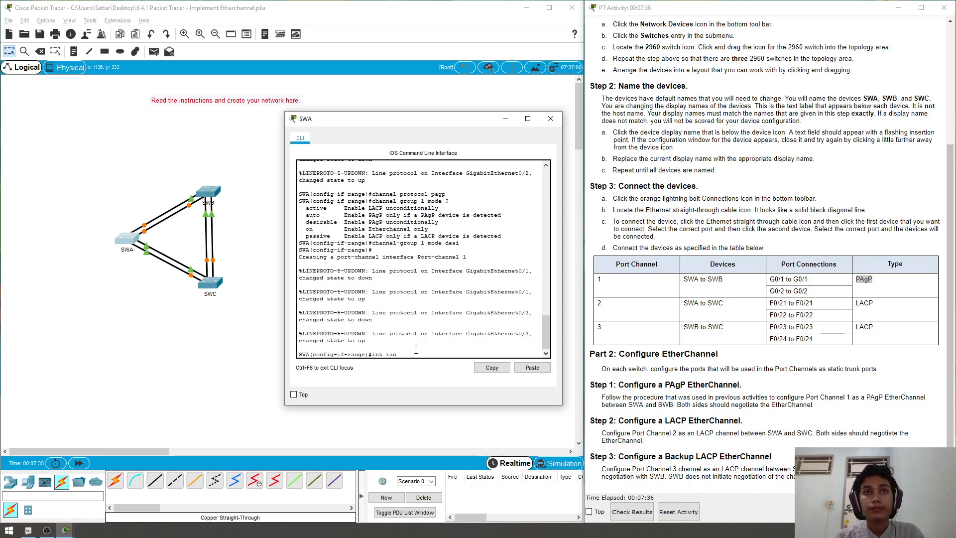
text( f0/21-22)
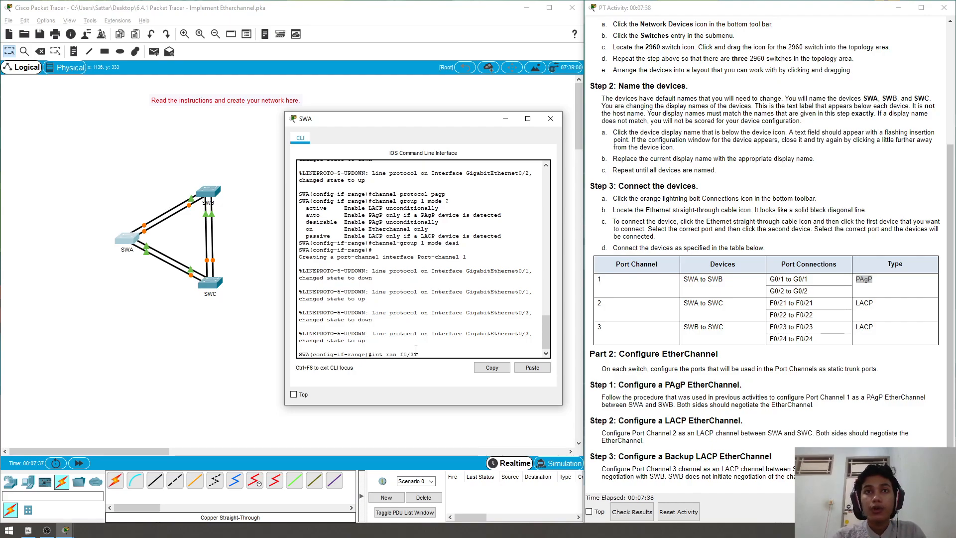
key(Return)
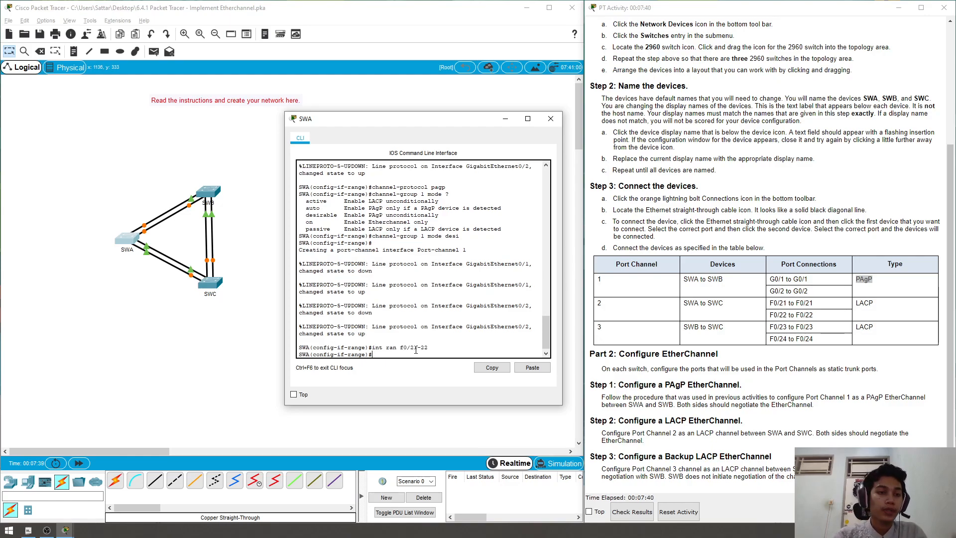
text(swi mo trunk)
key(Return)
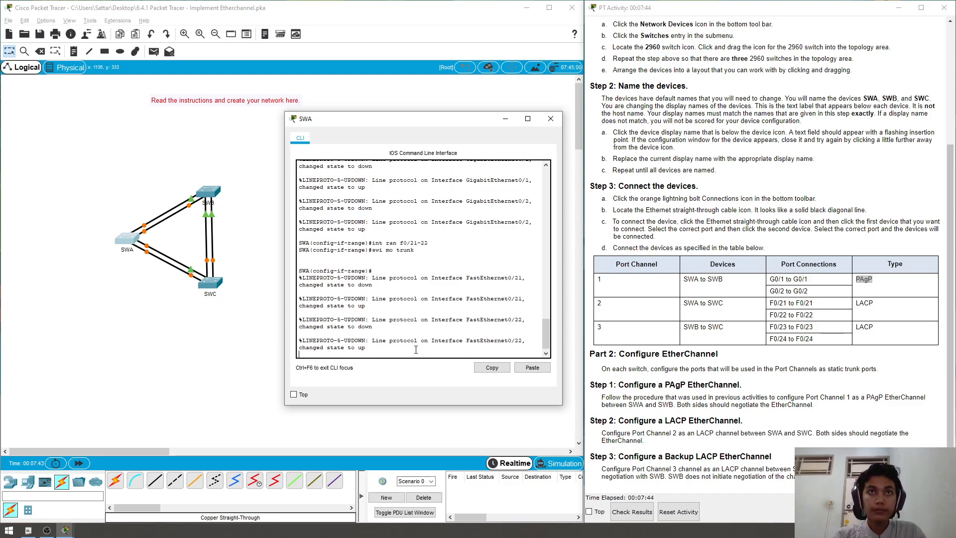
key(Return)
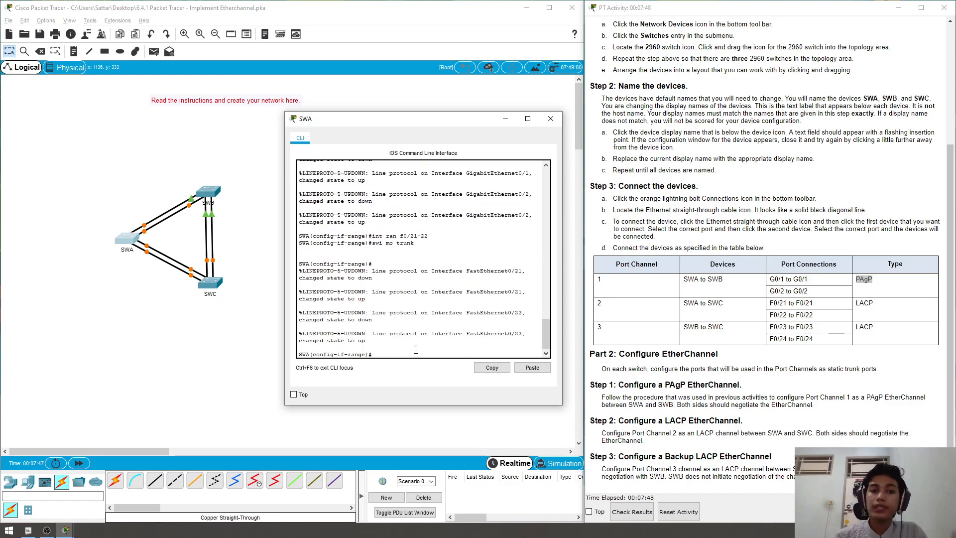
drag(888, 307, 868, 305)
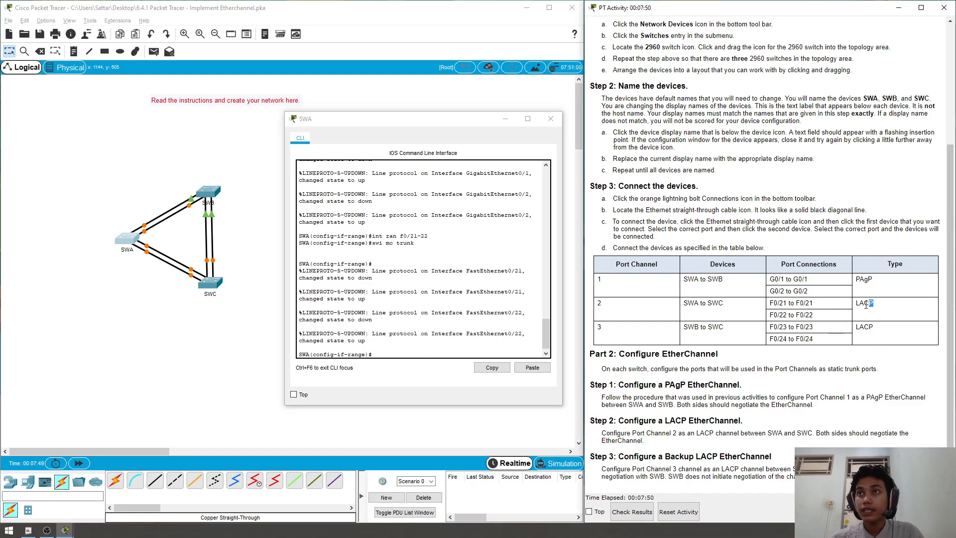
- Set the channel protocol of SWA's interface range f0/21-22 to LACP
click(882, 309)
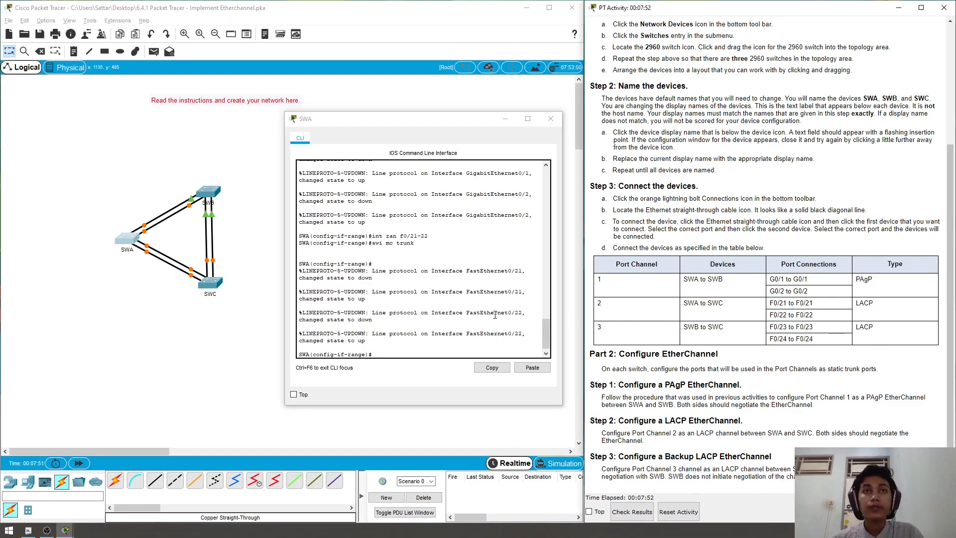
click(388, 356)
text(channel-protocol )
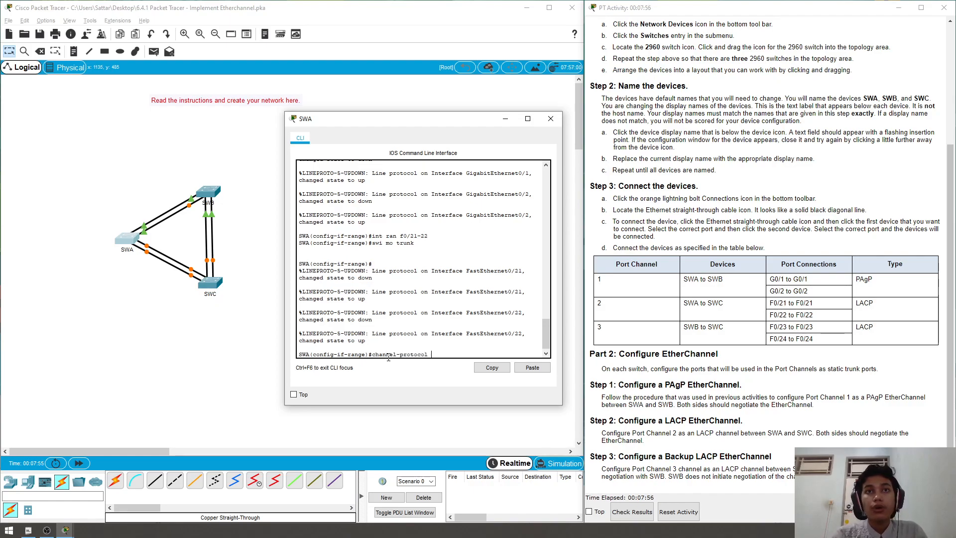
text(lacp)
key(Return)
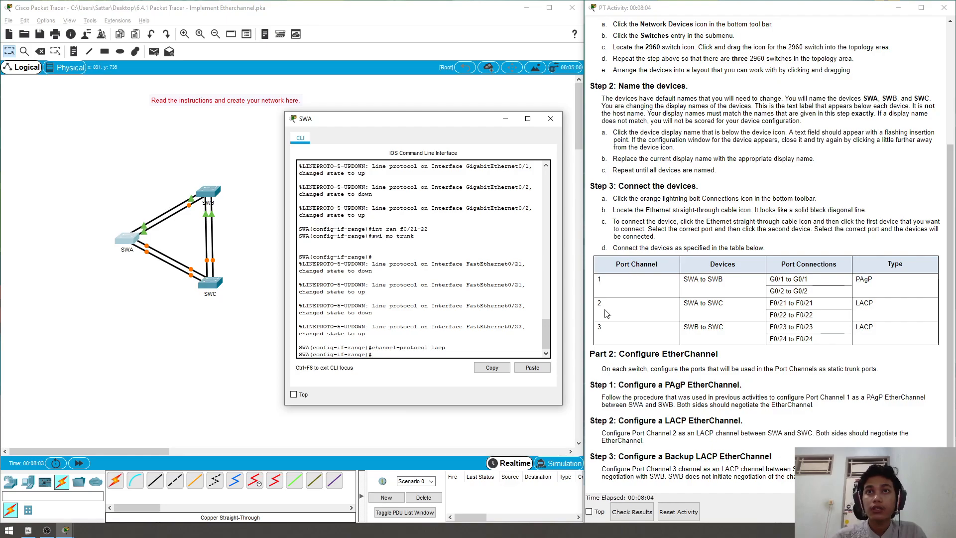
- List the available modes for channel group 2 on SWA, assign range f0/21-22 to it in active mode, and close SWA's window
text(channel-g)
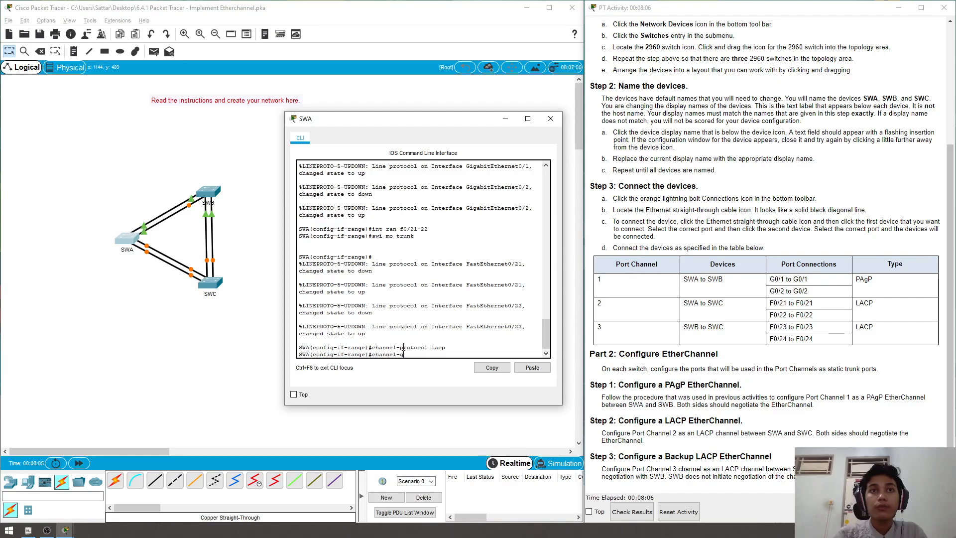
text(roup 2 mode ?)
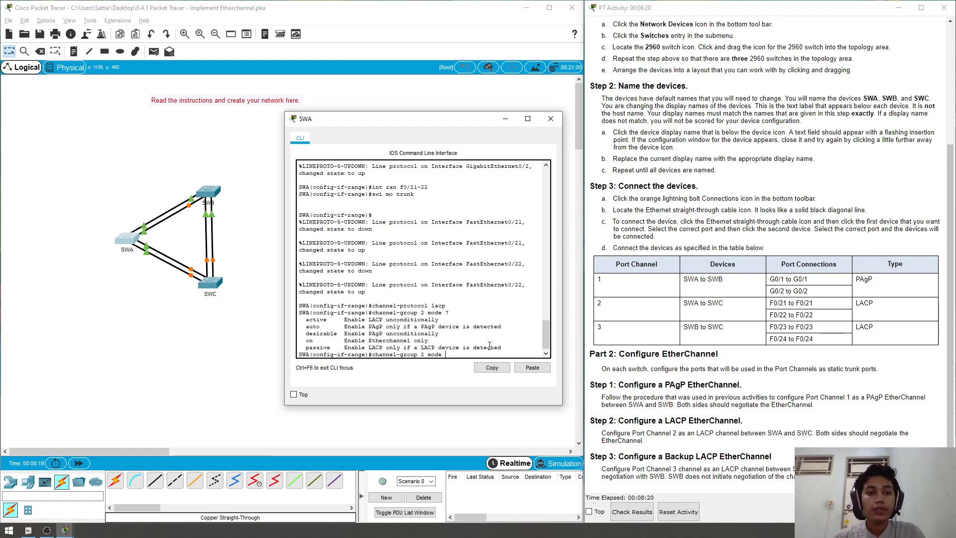
text(active)
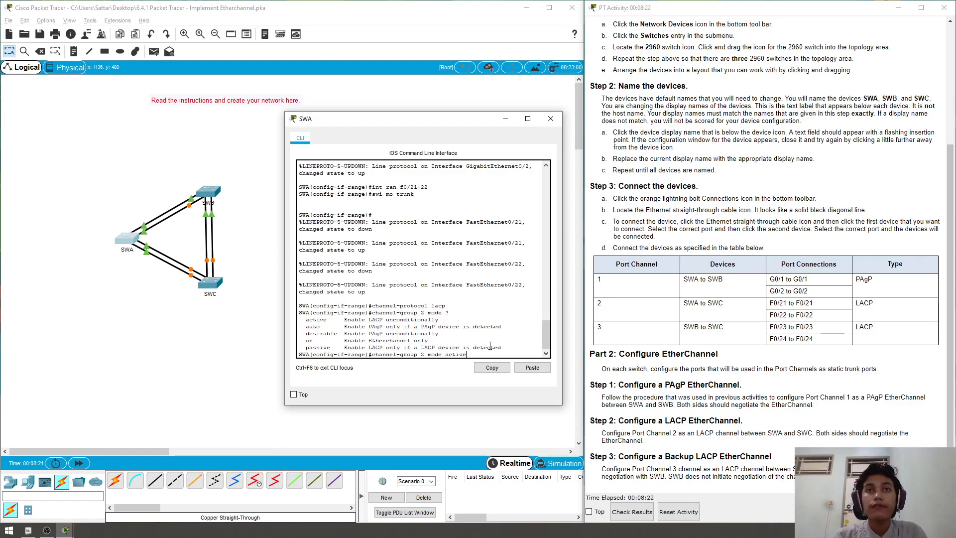
key(Return)
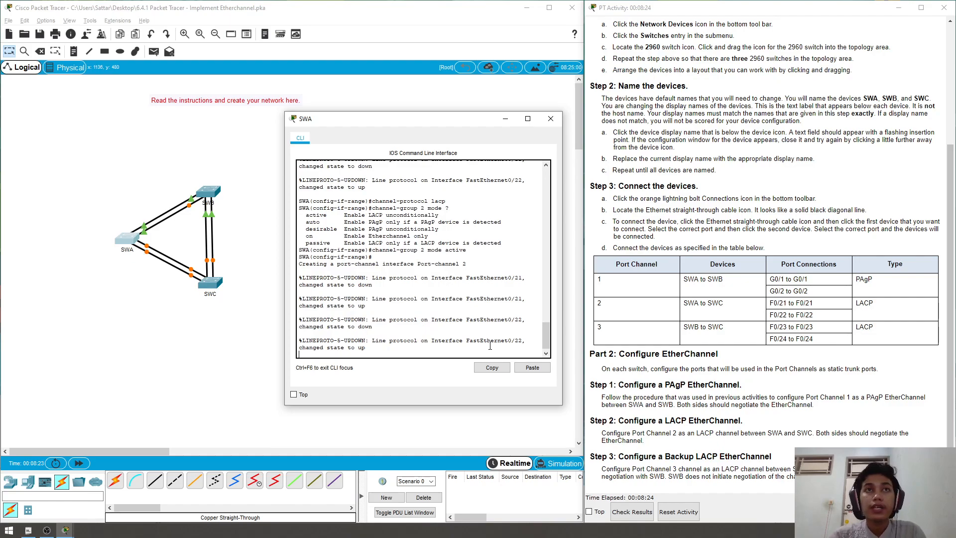
key(Return)
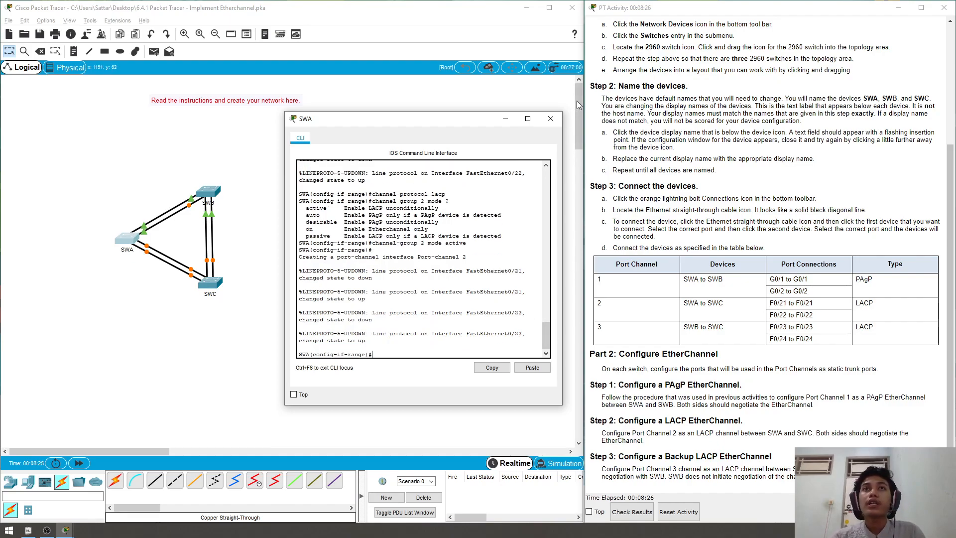
click(551, 118)
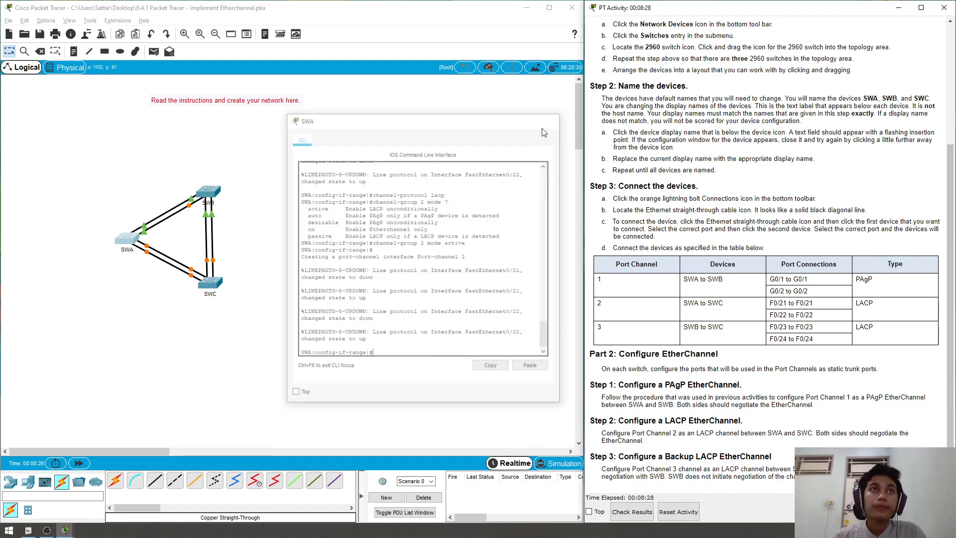
- Open SWB's command line and set interface range g0/1-2 to switchport trunk mode
click(213, 194)
key(Return)
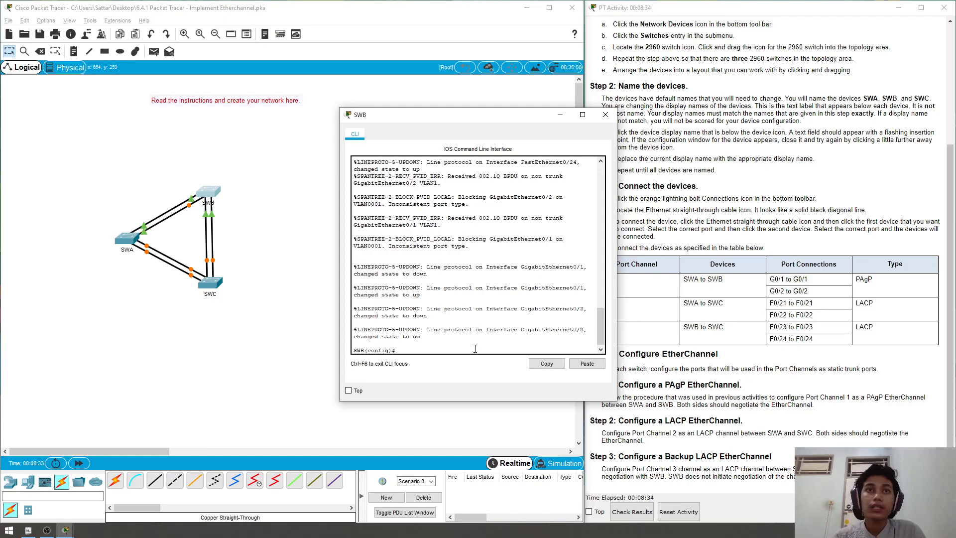
text(int r)
text(an g-1)
text(01)
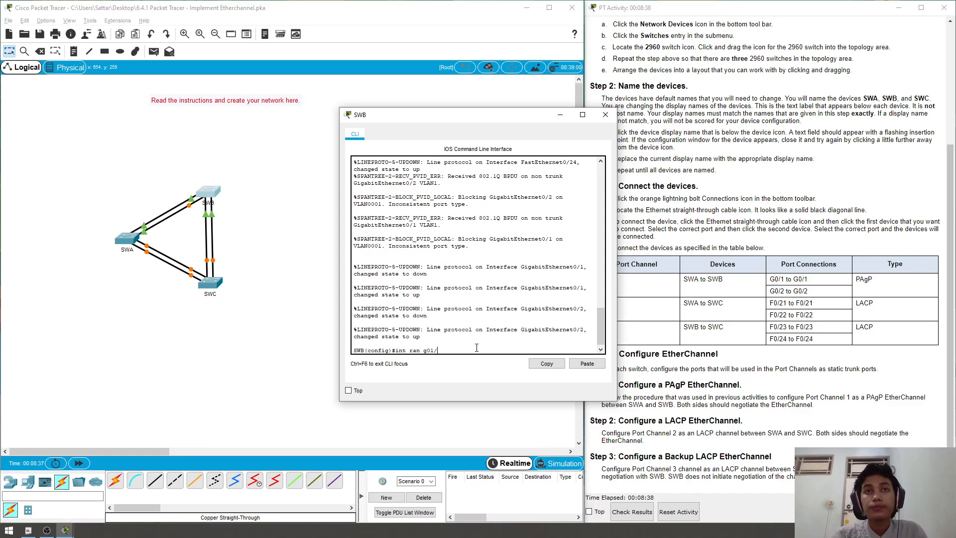
key(BackSpace)
key(BackSpace)
text(/1-)
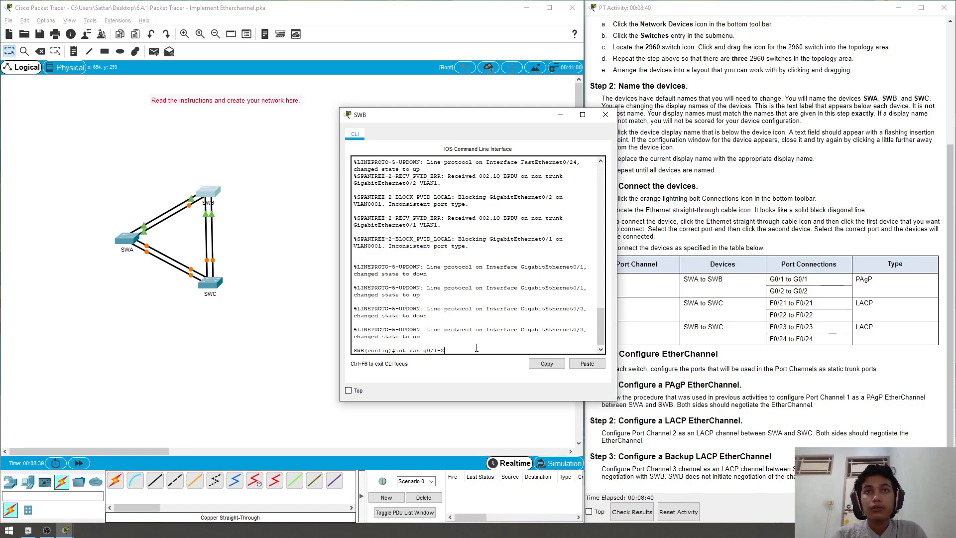
text(2)
key(Return)
text(siw)
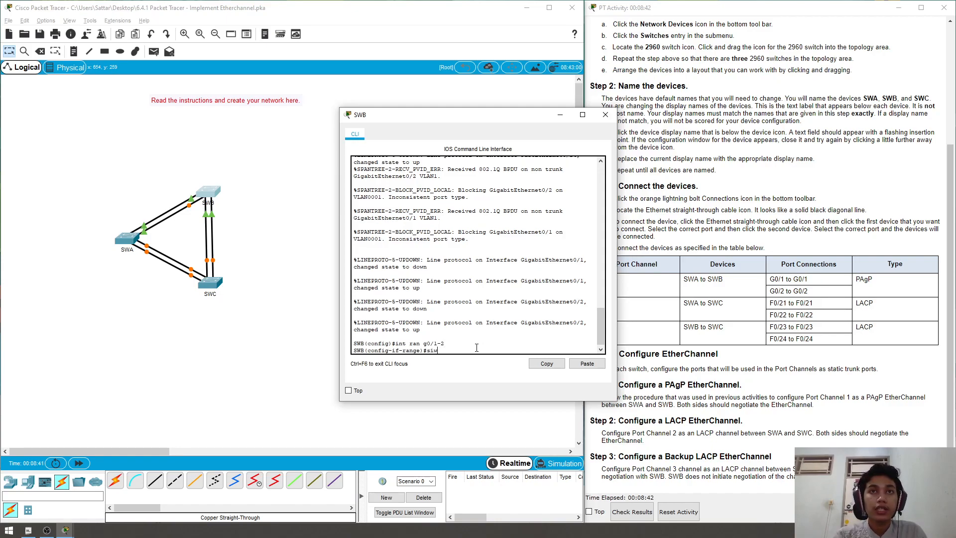
key(BackSpace)
key(BackSpace)
text(wi mo trunk)
key(Return)
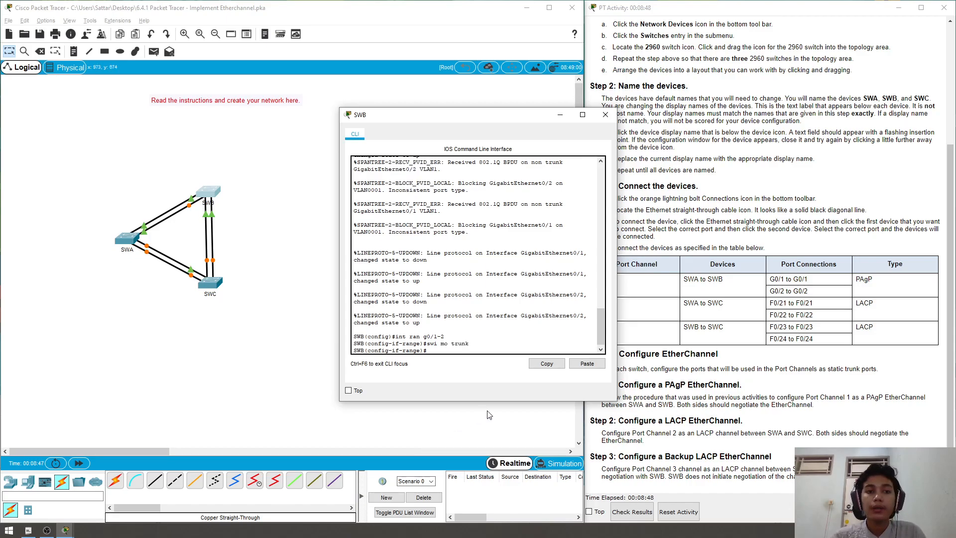
- Set the channel protocol of SWB's interface range g0/1-2 to PAgP
text(channel-protocol)
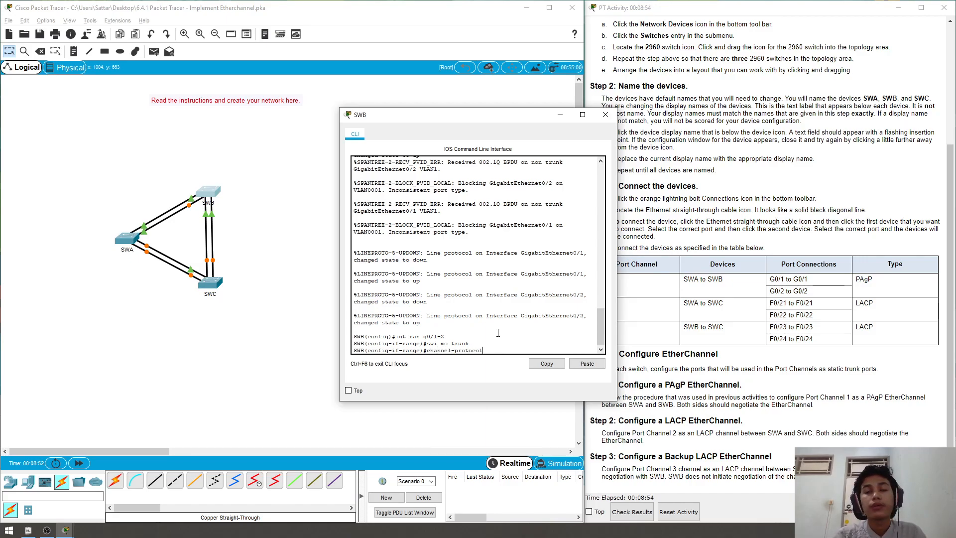
text( pagp)
key(Return)
- Begin the channel-group 1 mode command on SWB, list its available modes, and check the activity's EtherChannel instructions
text(channel)
text(-gorup)
key(BackSpace)
key(BackSpace)
key(BackSpace)
text(tocol p)
key(BackSpace)
key(BackSpace)
text(oup 1)
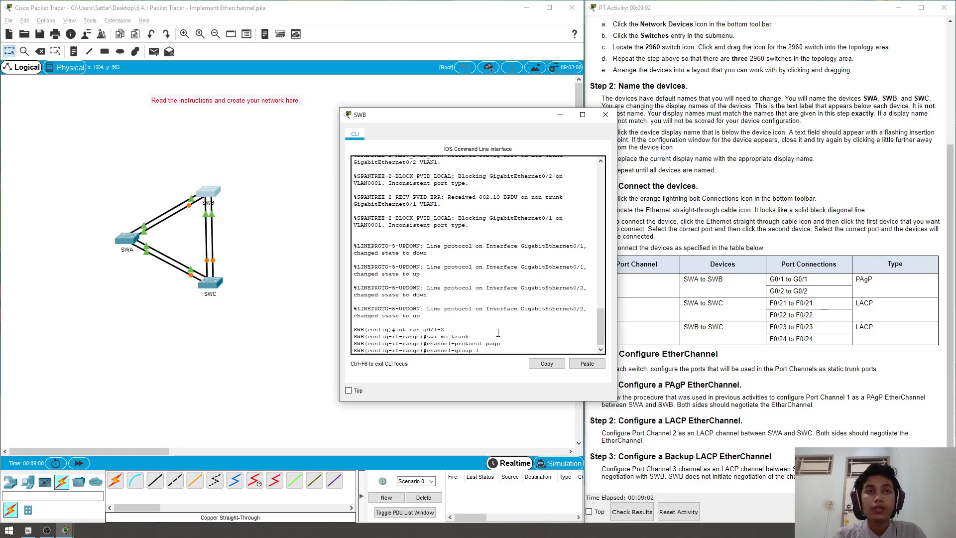
text( mode ?)
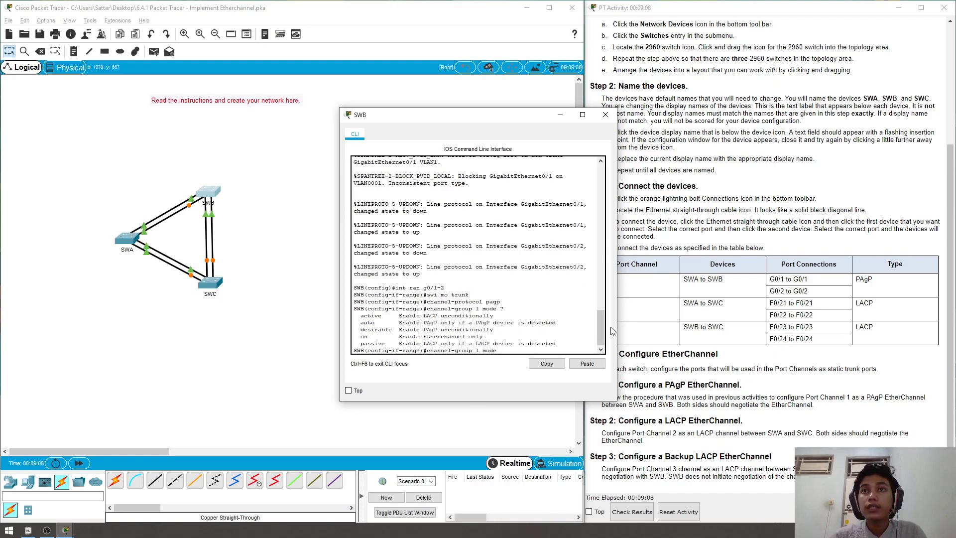
drag(506, 119, 467, 117)
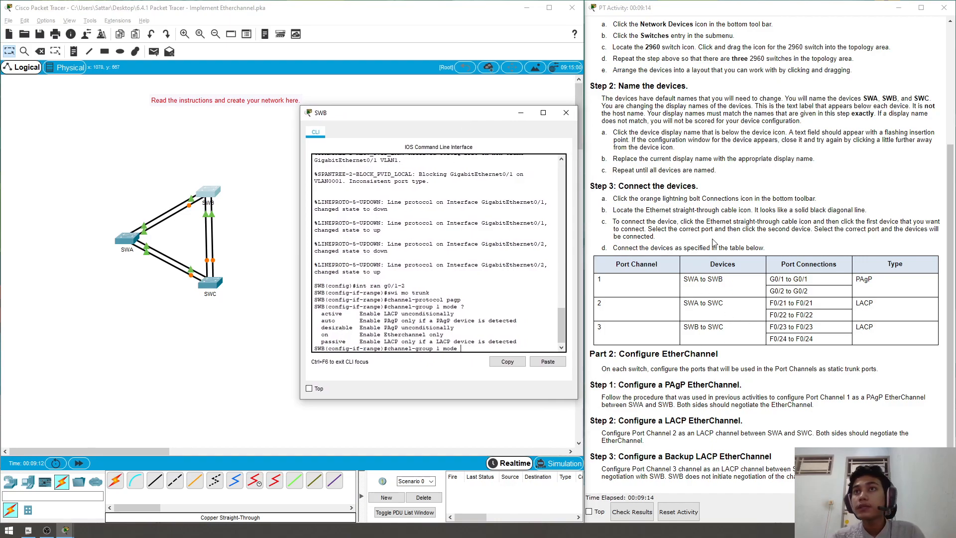
click(815, 197)
scroll(814, 197, up, 1)
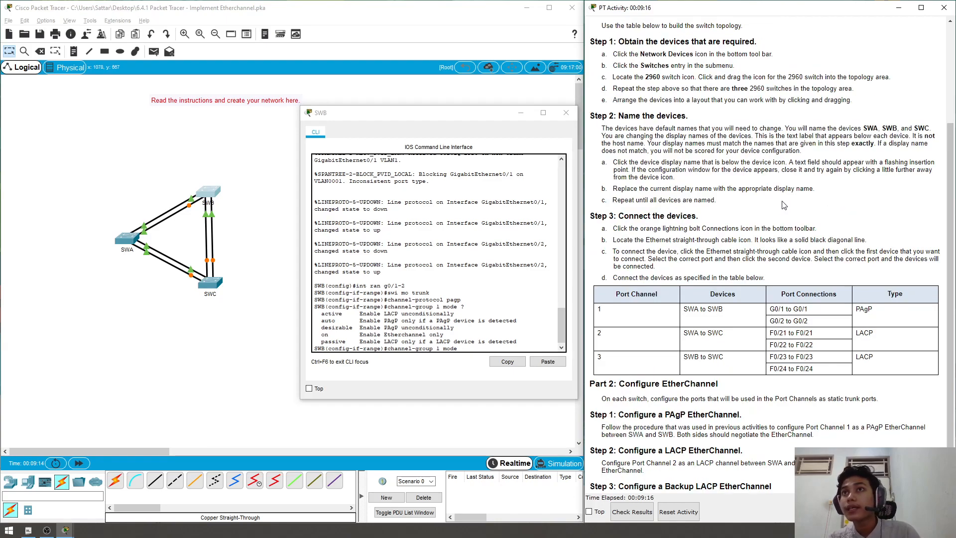
scroll(748, 256, down, 1)
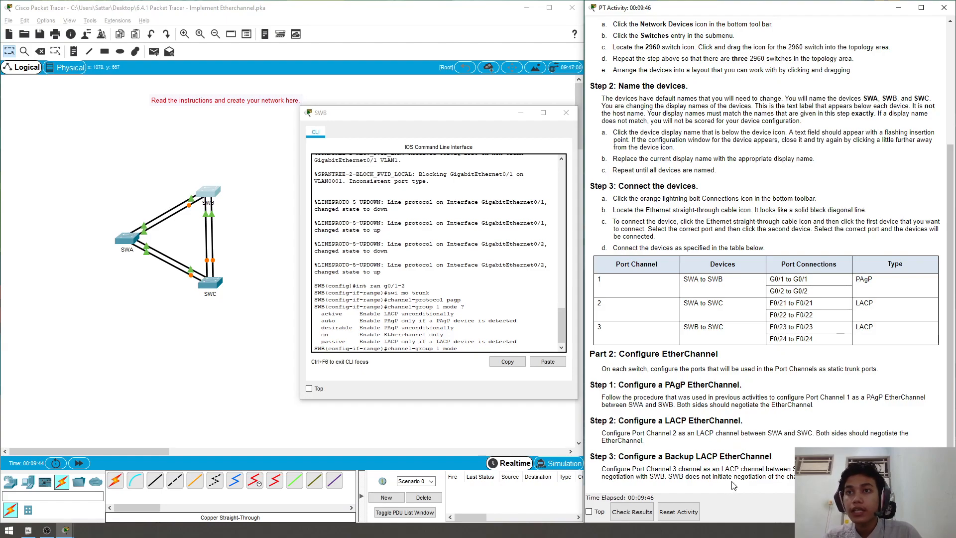
click(475, 341)
click(475, 341)
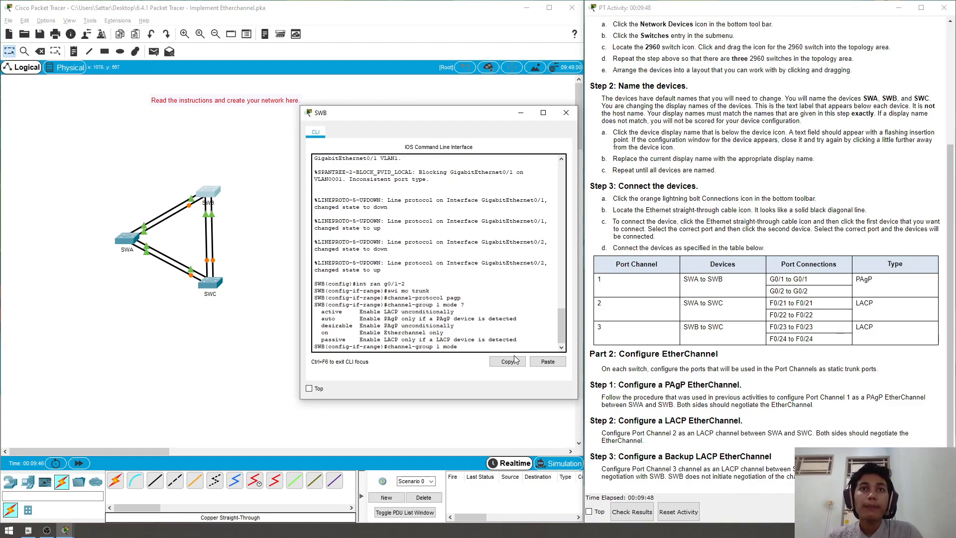
text(passive)
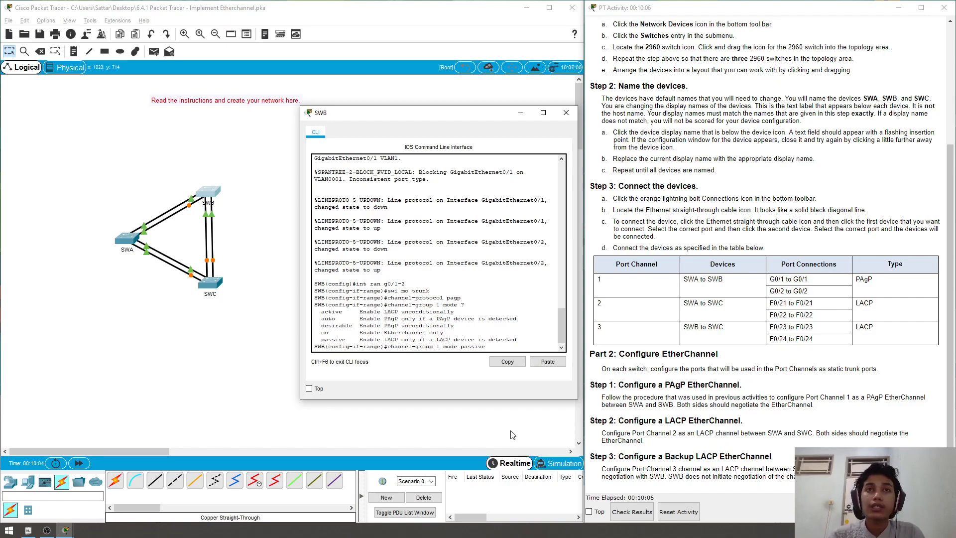
key(BackSpace)
key(BackSpace)
key(BackSpace)
key(BackSpace)
key(BackSpace)
key(BackSpace)
key(BackSpace)
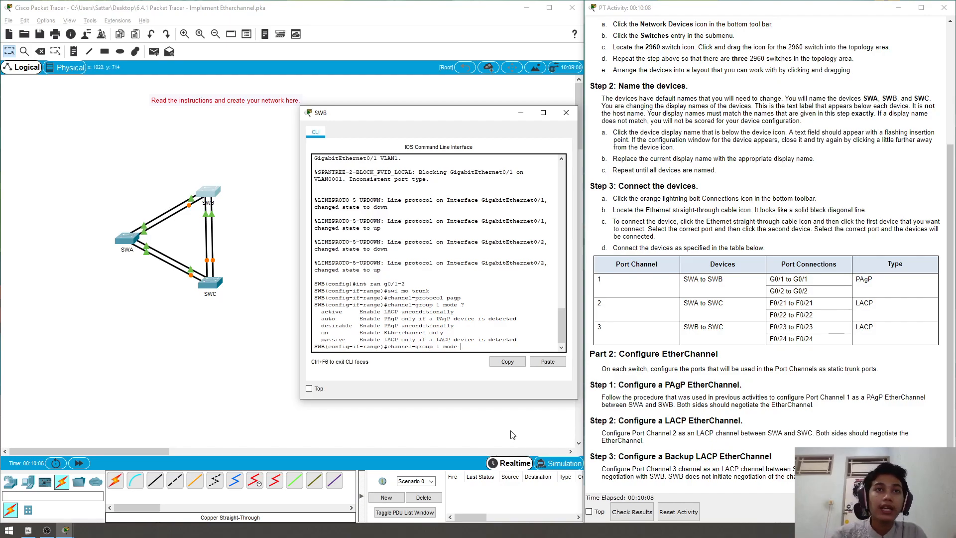
- Complete the channel-group 1 command on SWB with desirable mode for range g0/1-2
text(desi)
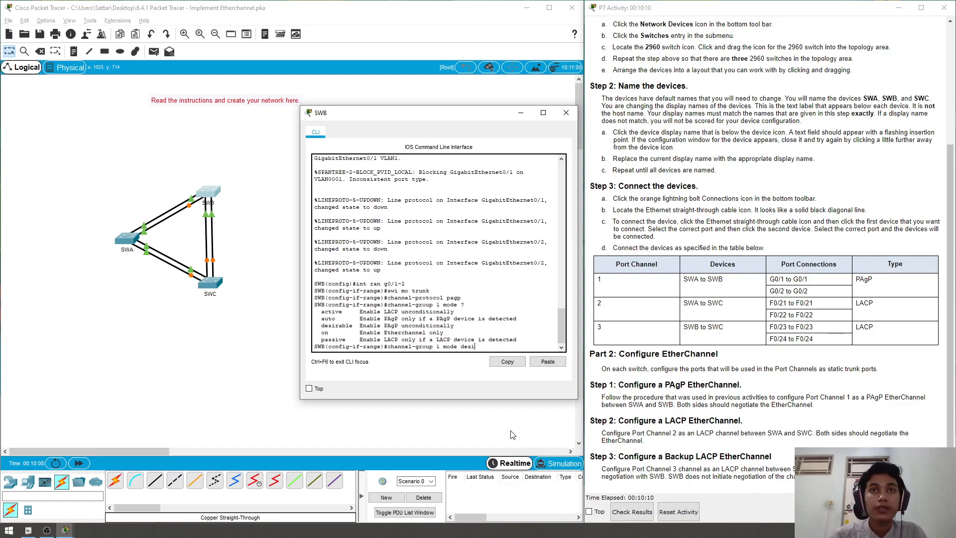
key(Return)
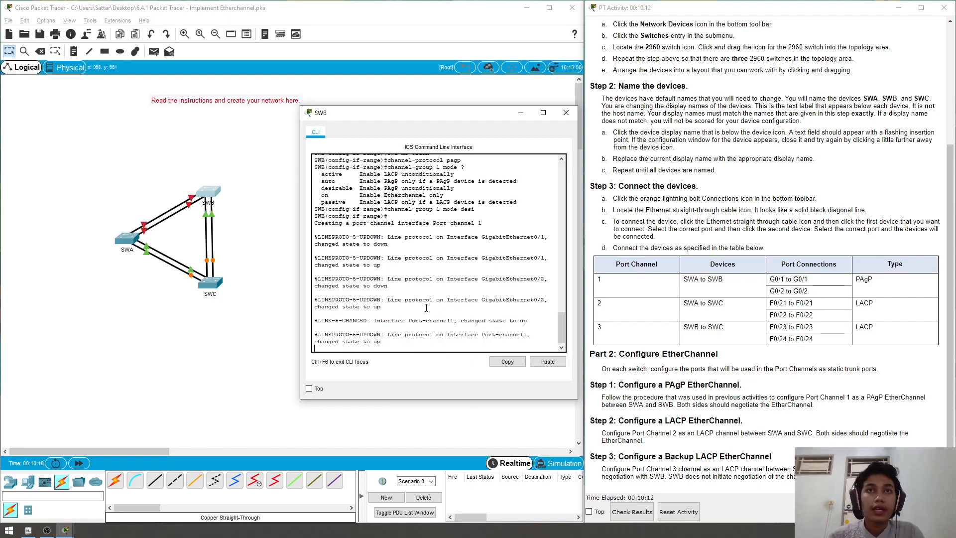
key(Return)
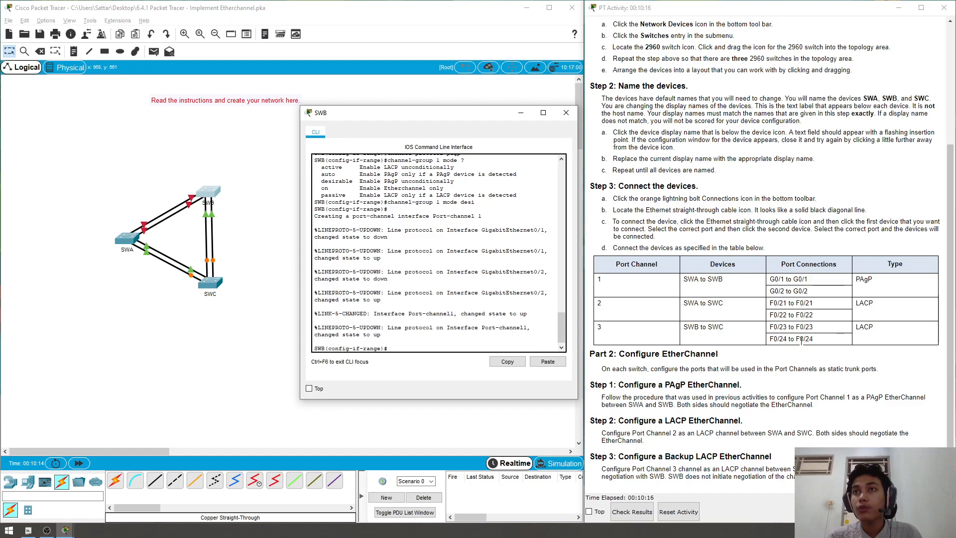
- Select interface range f0/23-24 on SWB and set it to switchport trunk mode
text(in)
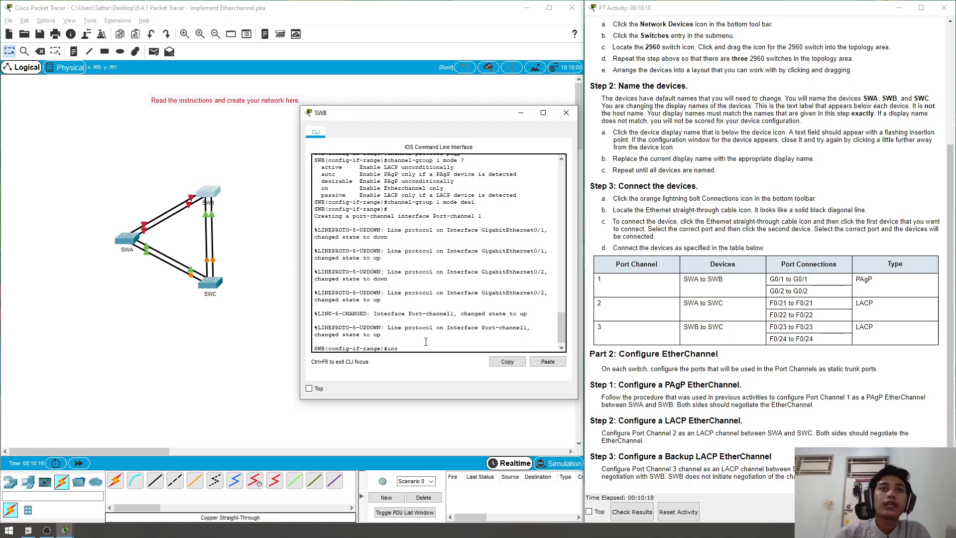
key(BackSpace)
text(t ran f0/)
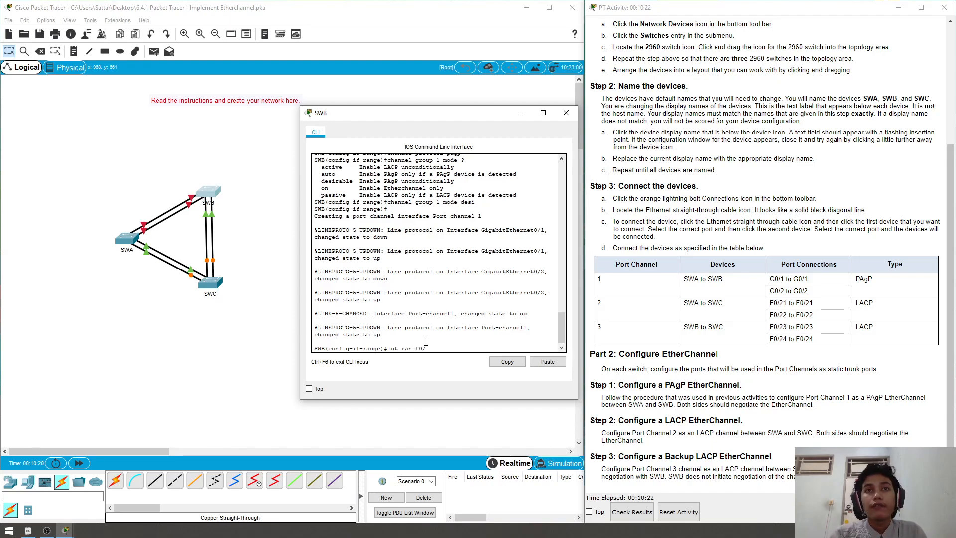
text(23-24)
key(Return)
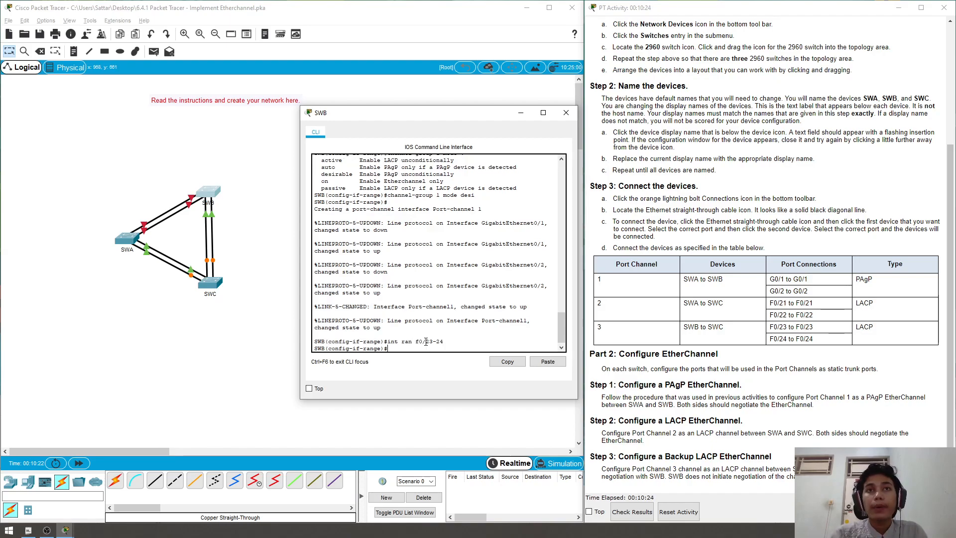
text(swi mo trunk)
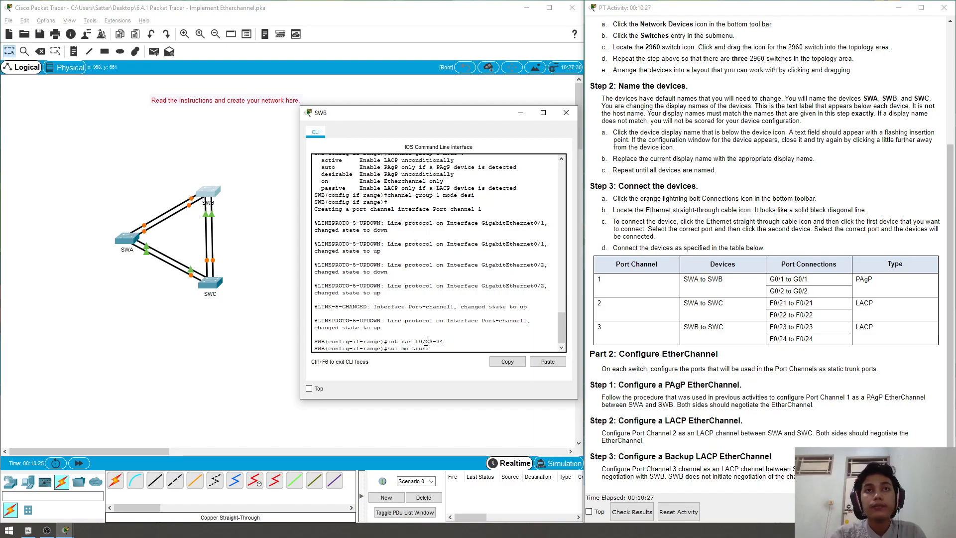
key(Return)
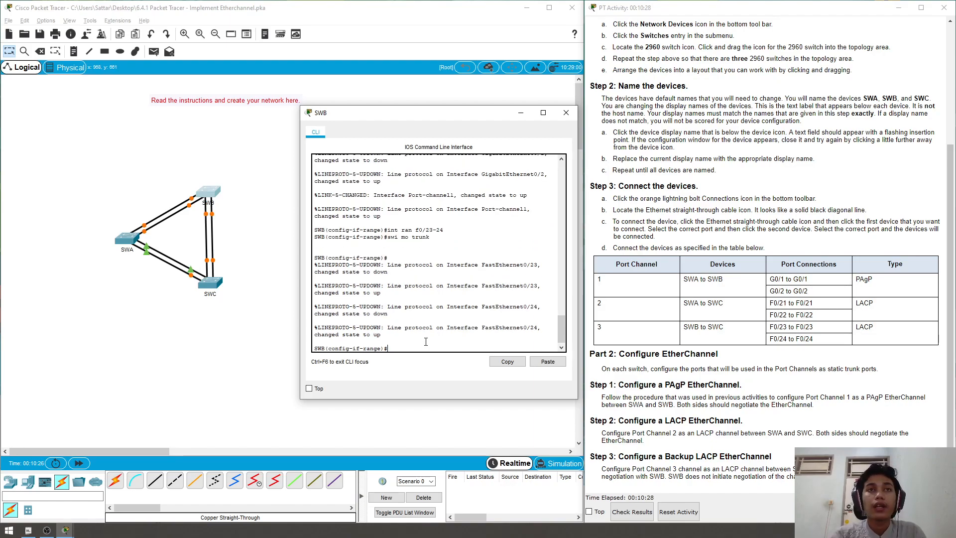
- Set the channel protocol of SWB's interface range f0/23-24 to LACP
text(channel-rp)
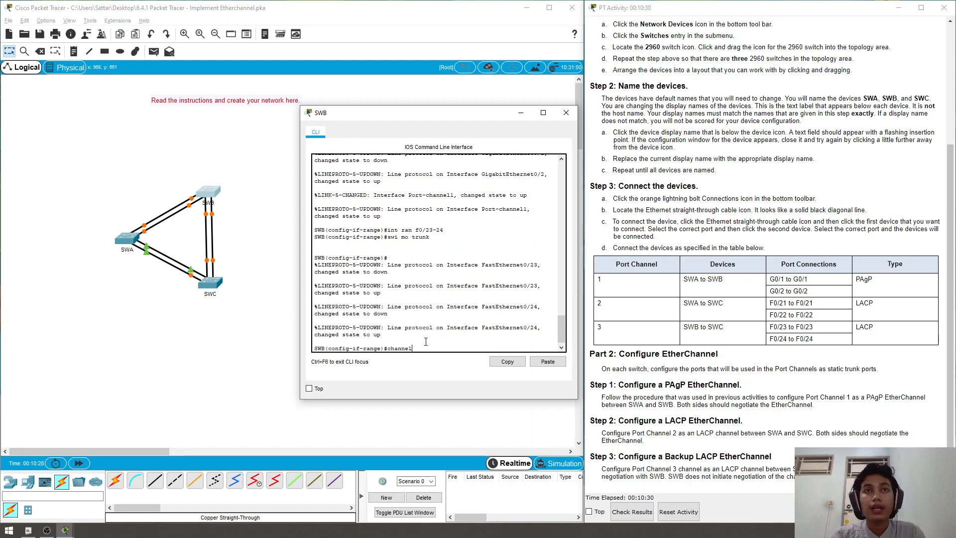
key(BackSpace)
key(BackSpace)
text(protocol)
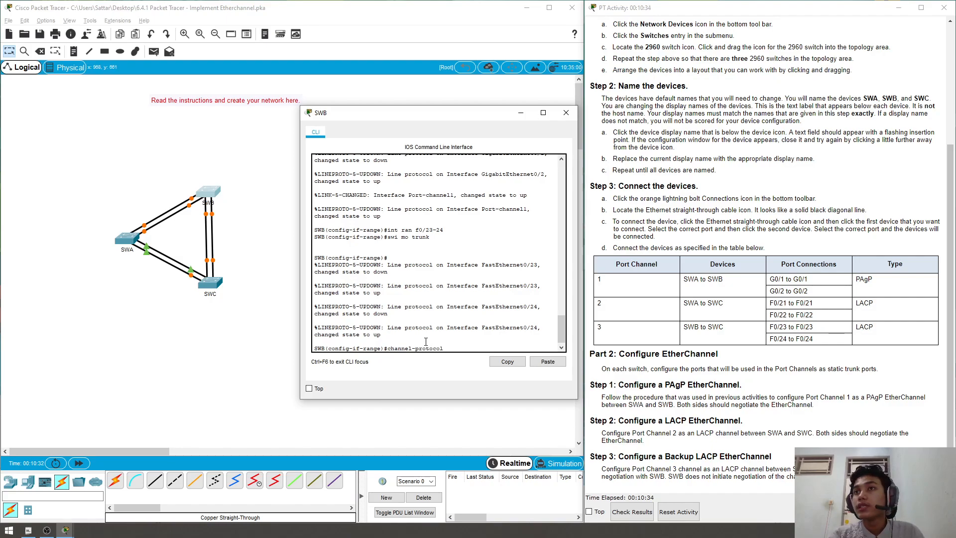
text( lacp)
key(Return)
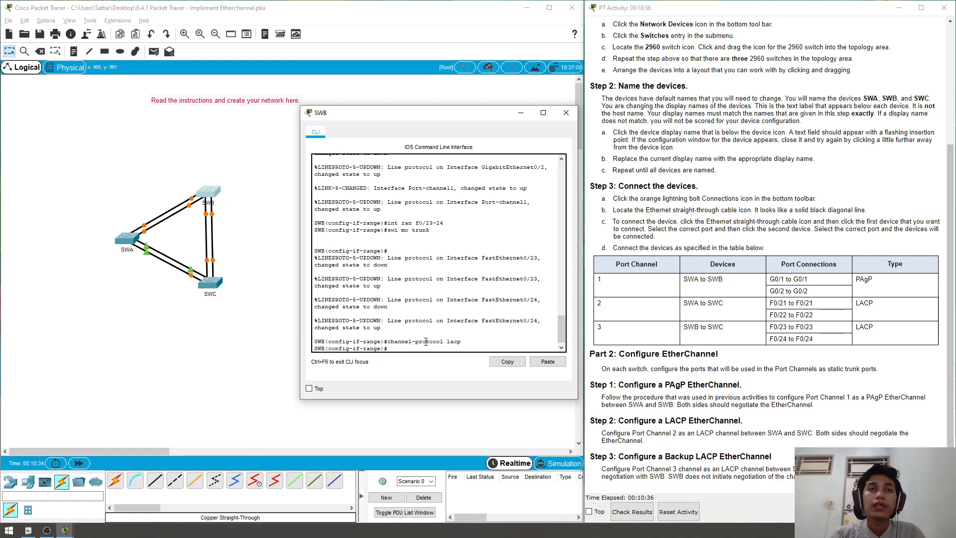
- Assign SWB's interface range f0/23-24 to channel-group 3 in passive mode
text(s)
text(annel-group)
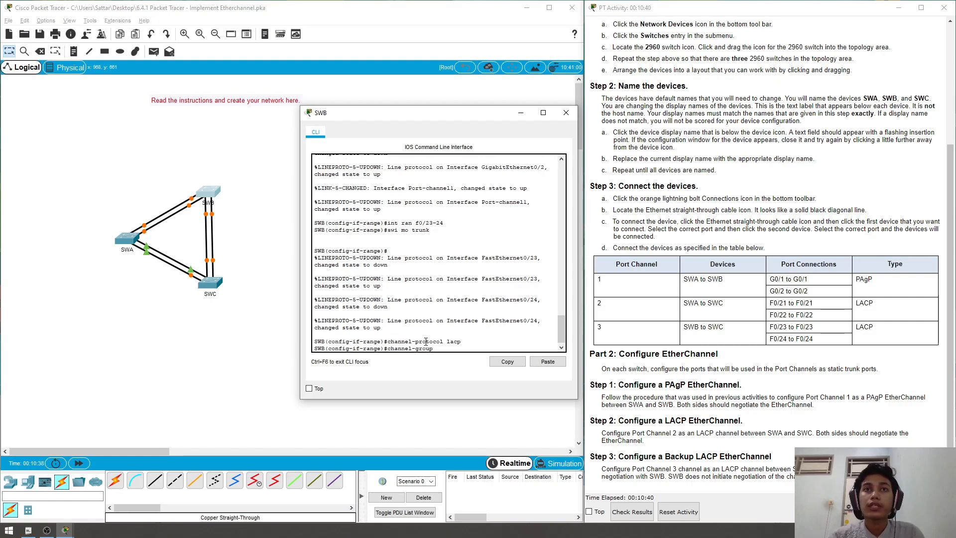
text( 2mode)
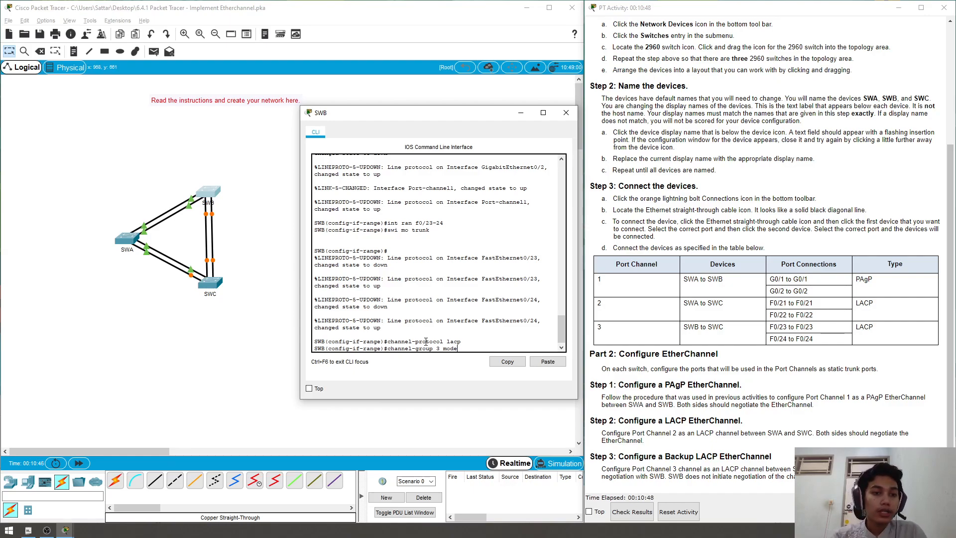
text(passive)
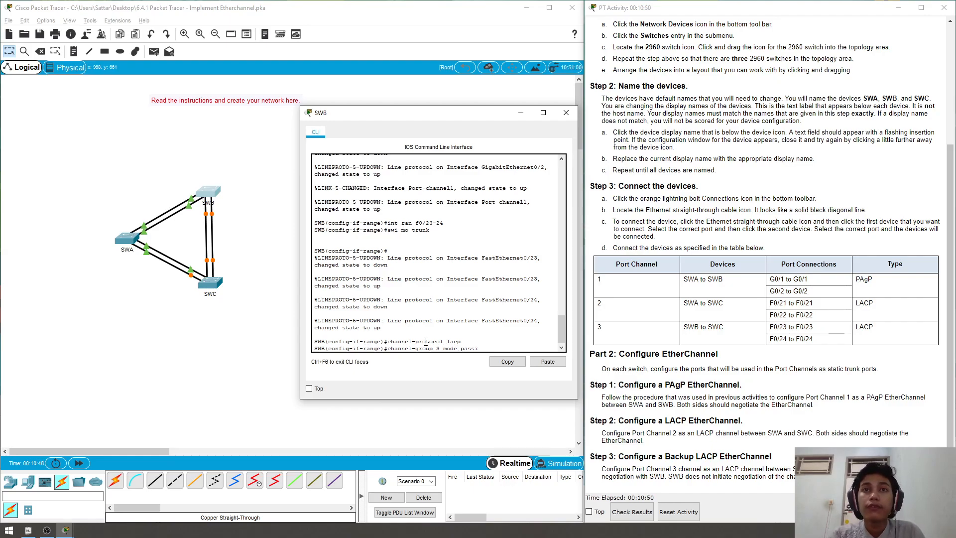
key(Return)
key(Return)
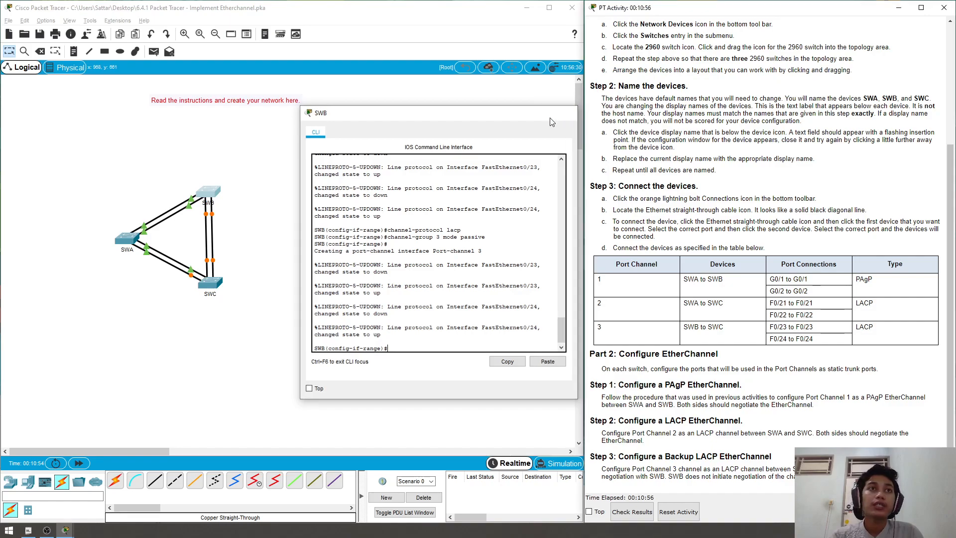
- Switch from SWB's command line to SWC's, select interface range f0/21-22 and set it to switchport trunk mode
click(567, 113)
click(210, 283)
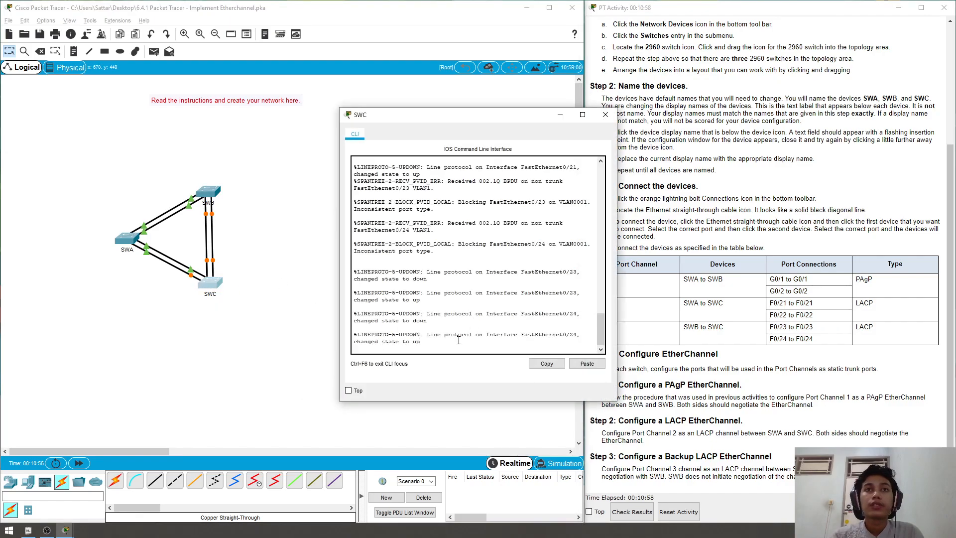
key(Return)
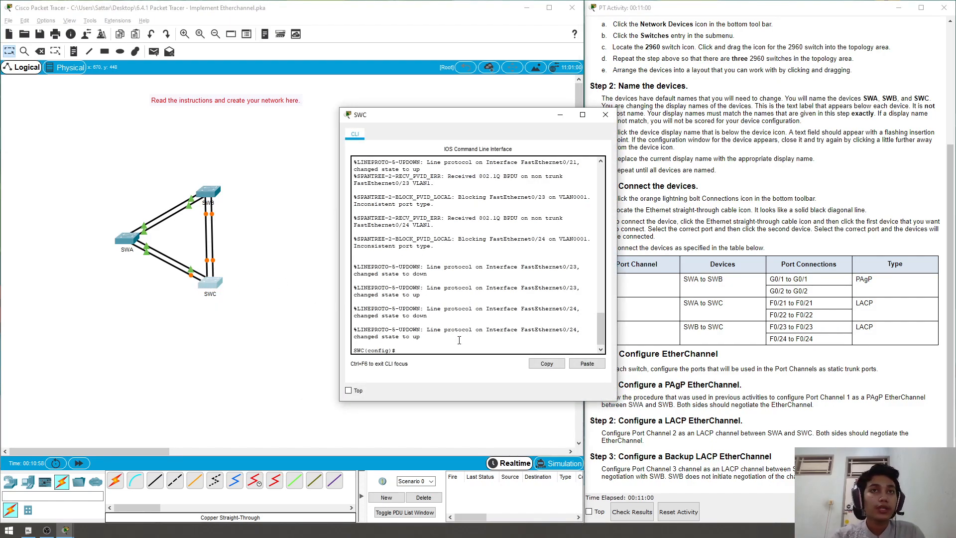
text(int ran)
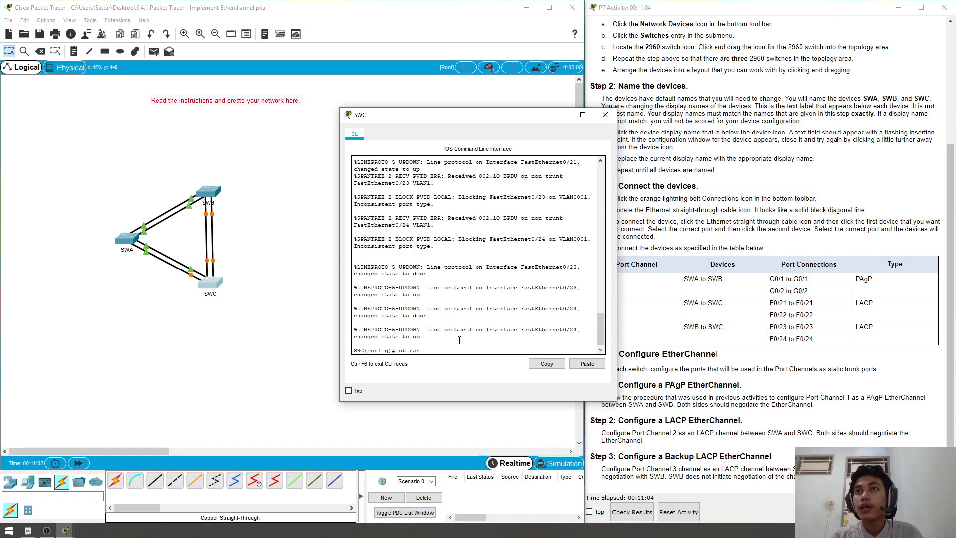
text( f0/21-22)
key(Return)
text(swi mo trunk)
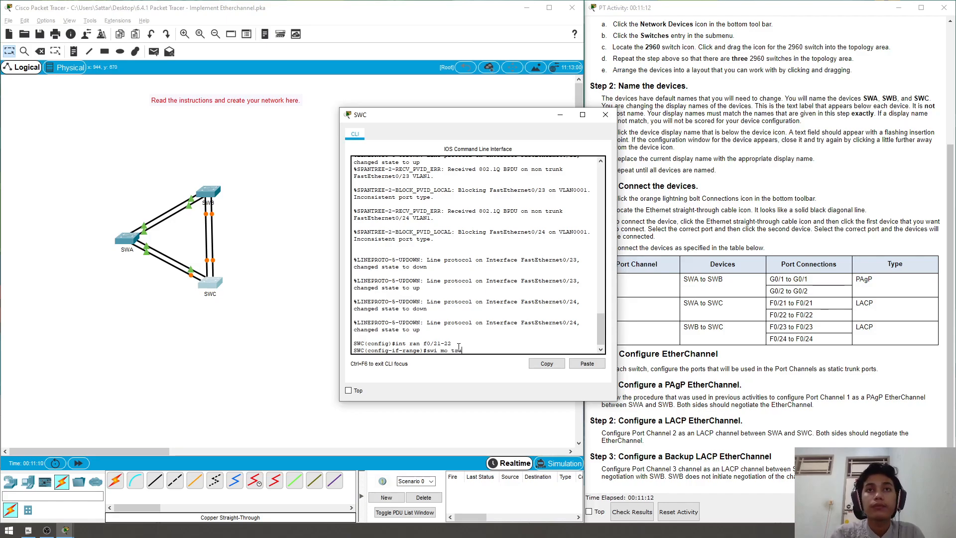
key(Return)
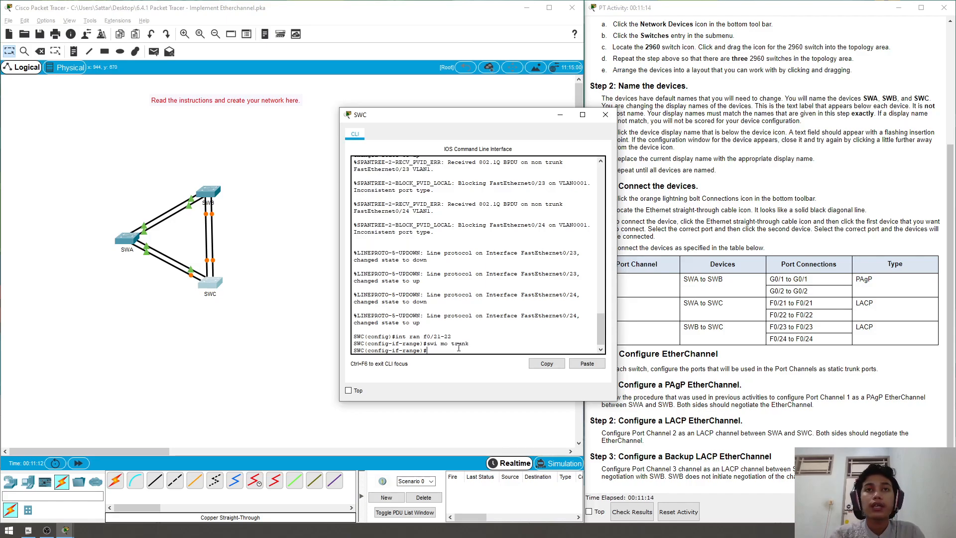
- Set the channel protocol of SWC's interface range f0/21-22 to LACP
text(config-if-range)#channel-proto)
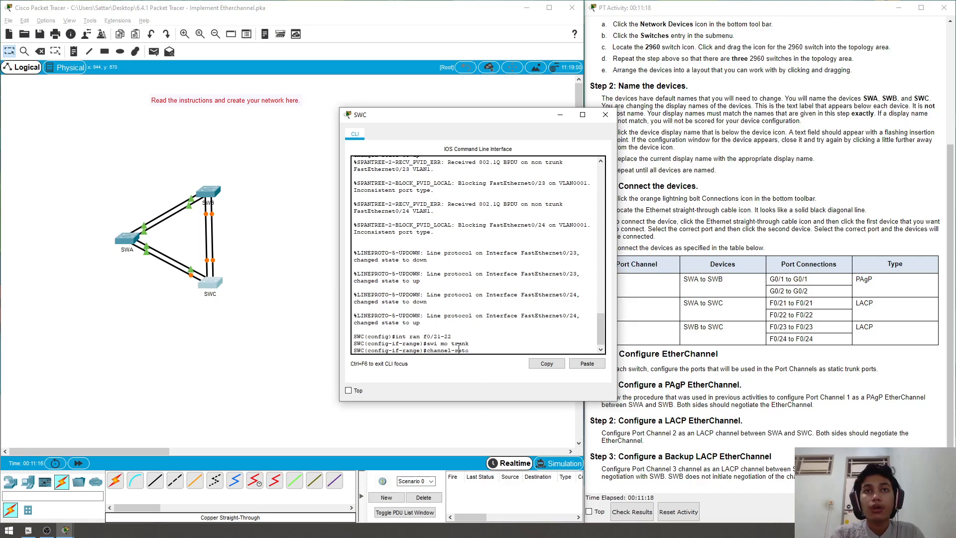
text(col )
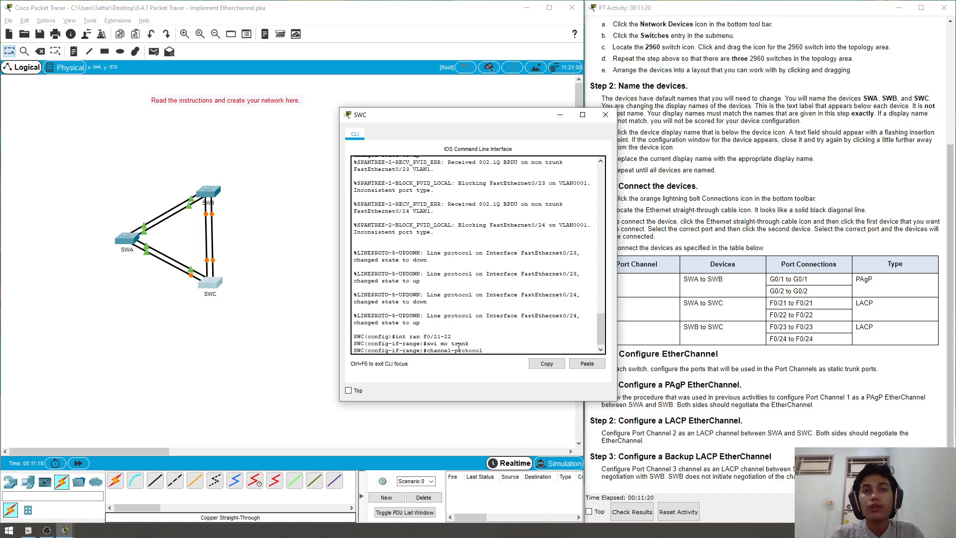
text(lacp)
key(Return)
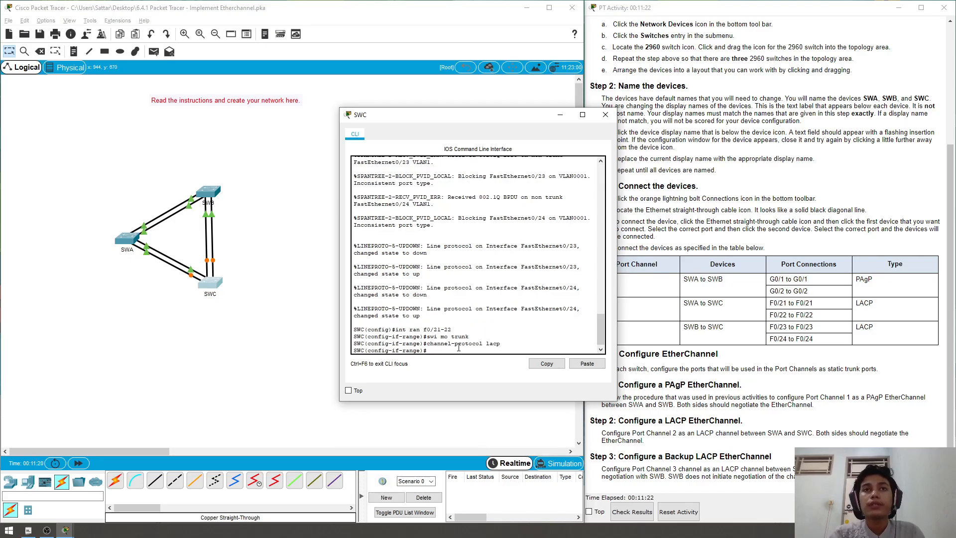
text(channel)
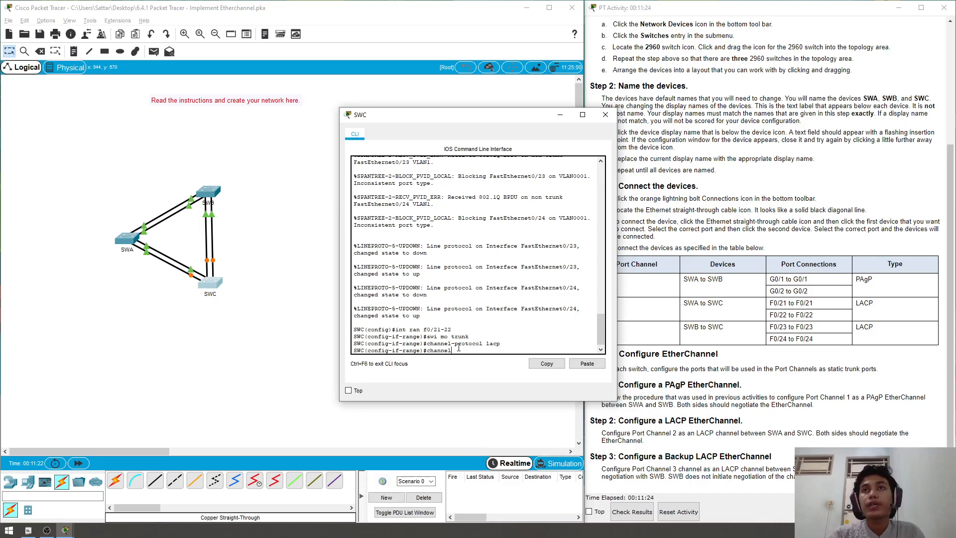
text(-group)
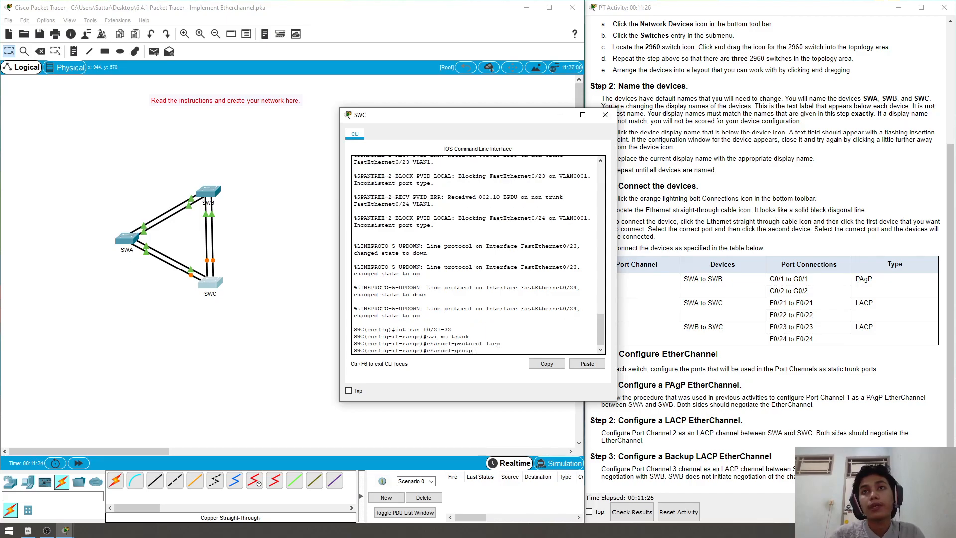
drag(444, 124, 398, 114)
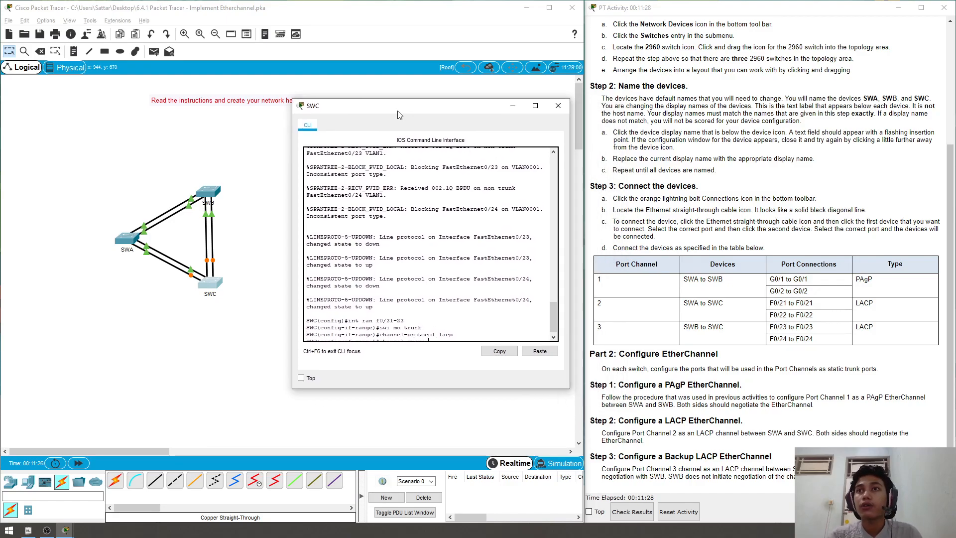
text(2)
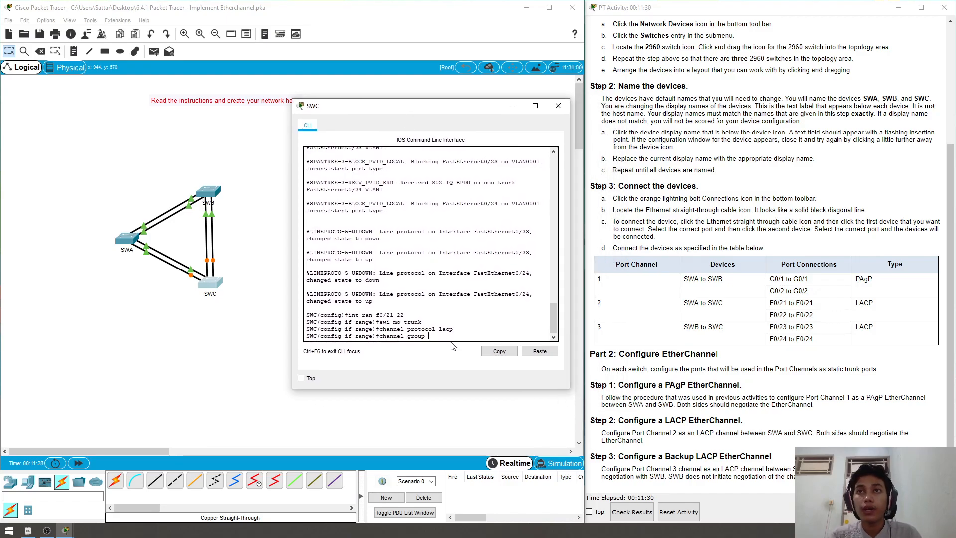
text( mode)
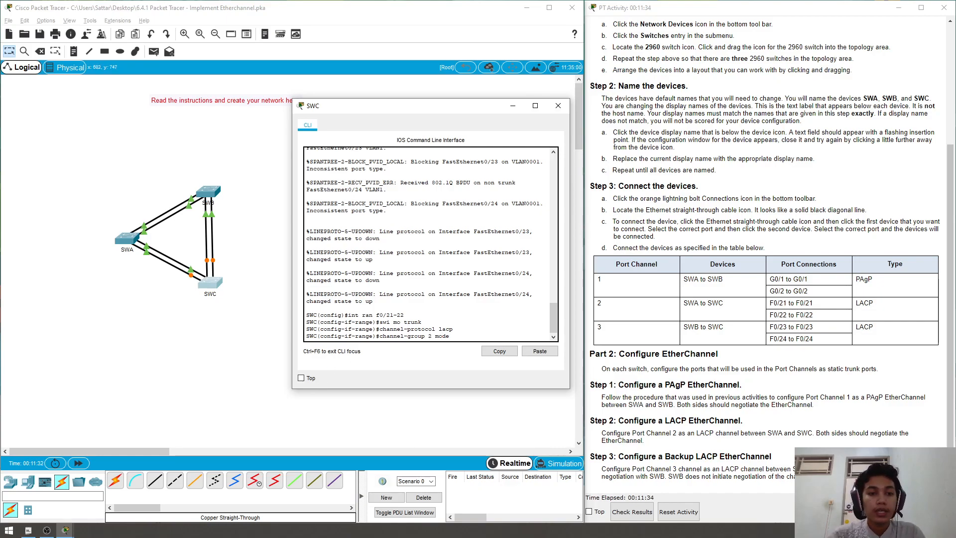
click(478, 330)
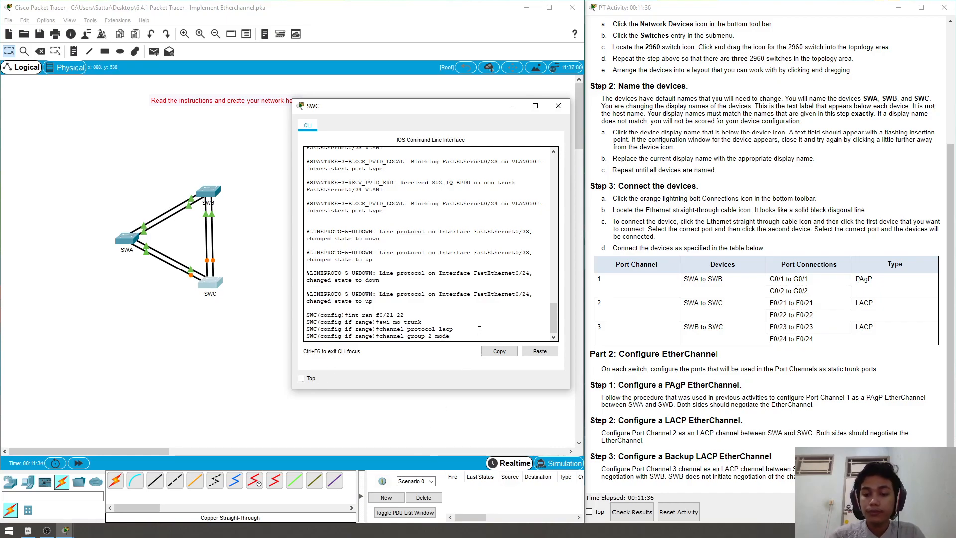
- Begin the channel-group 2 mode command for SWC's range f0/21-22 and list its available modes
key(Up)
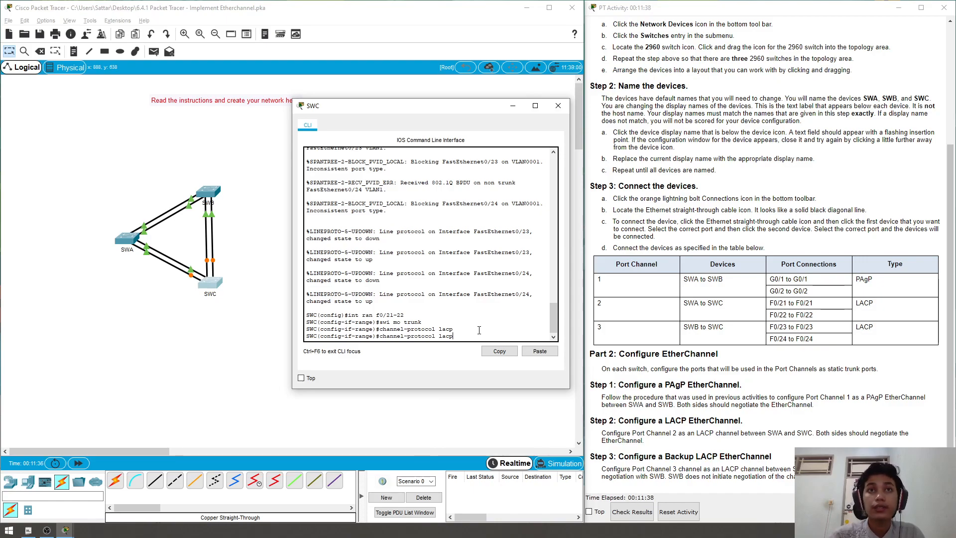
key(BackSpace)
key(BackSpace)
key(BackSpace)
key(BackSpace)
key(BackSpace)
key(BackSpace)
key(BackSpace)
key(BackSpace)
key(BackSpace)
key(BackSpace)
key(BackSpace)
key(BackSpace)
text(group 2 )
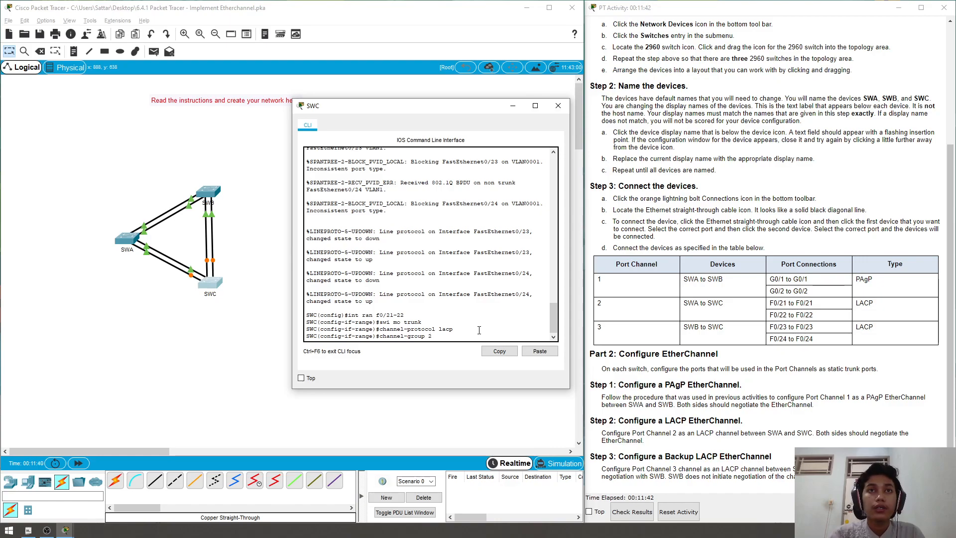
text(mode ?)
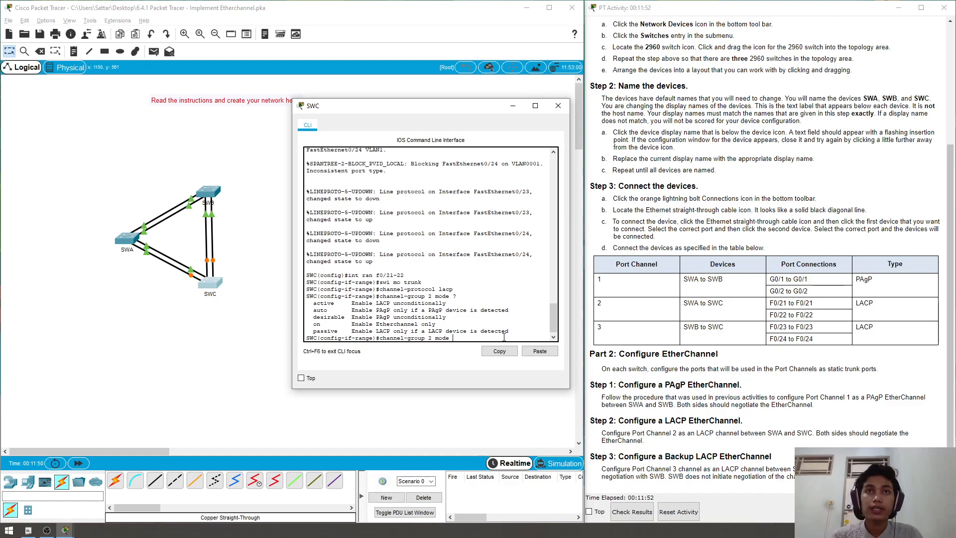
- Complete the channel-group 2 command on SWC with active mode for range f0/21-22
text(ctive)
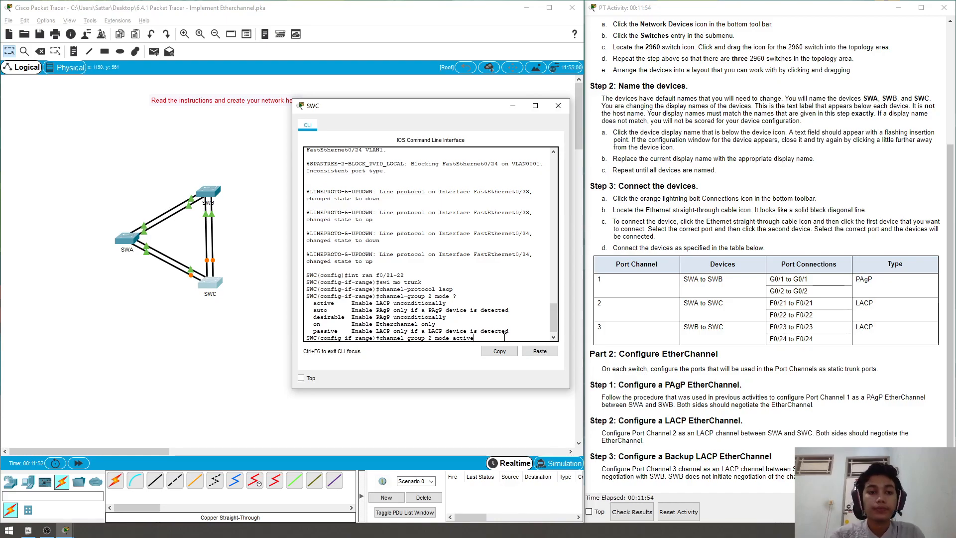
key(Return)
key(Return)
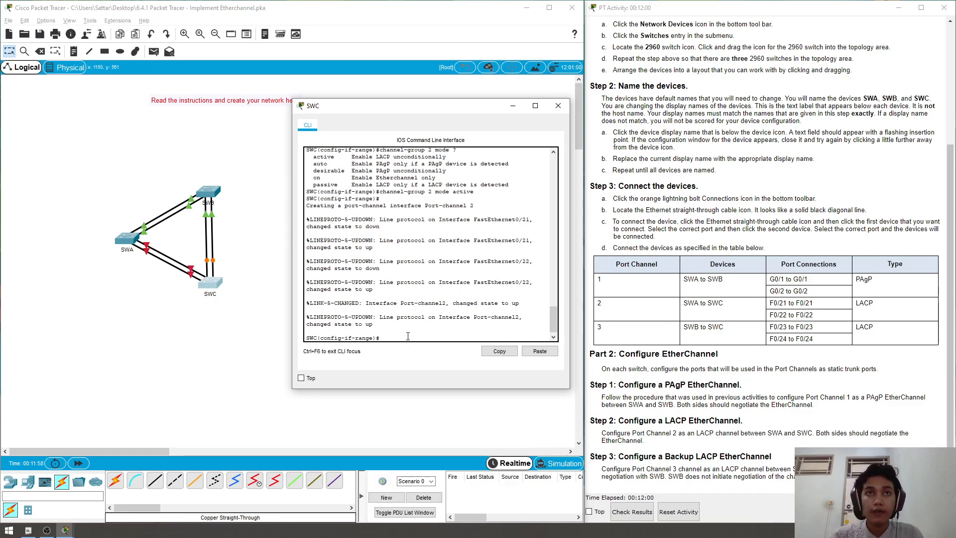
- Select interface range f0/23-24 on SWC and set it to switchport trunk mode
text(int ran )
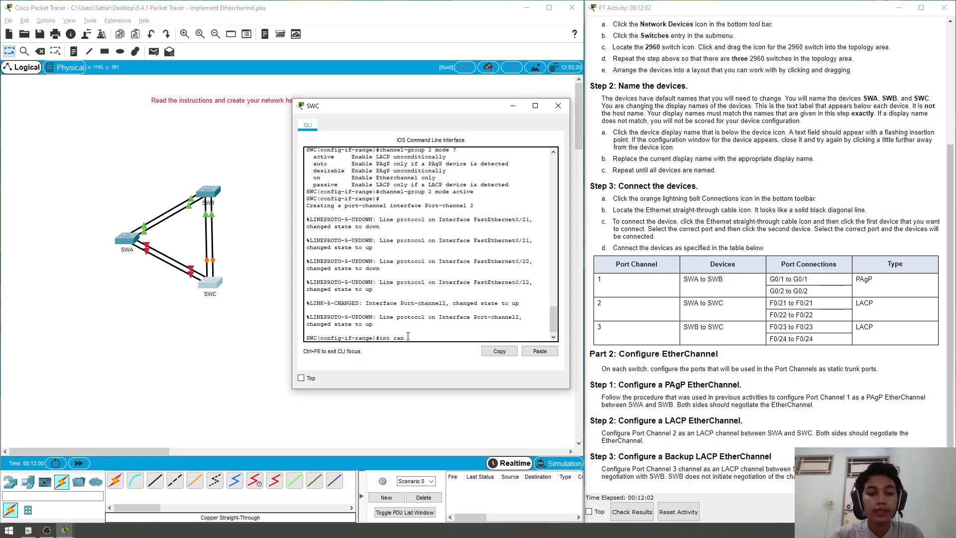
text(f0/23-24)
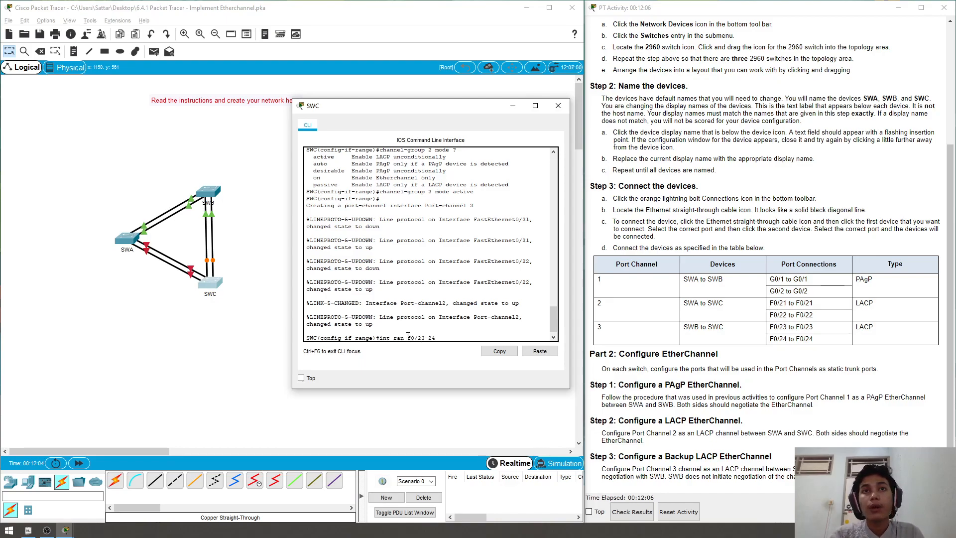
key(Return)
text(swi mo t)
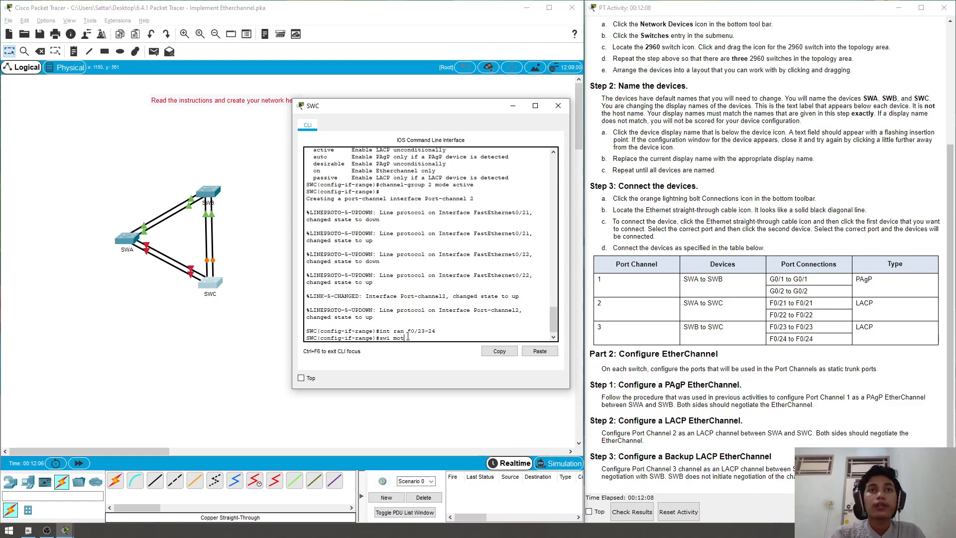
text(runk)
key(Return)
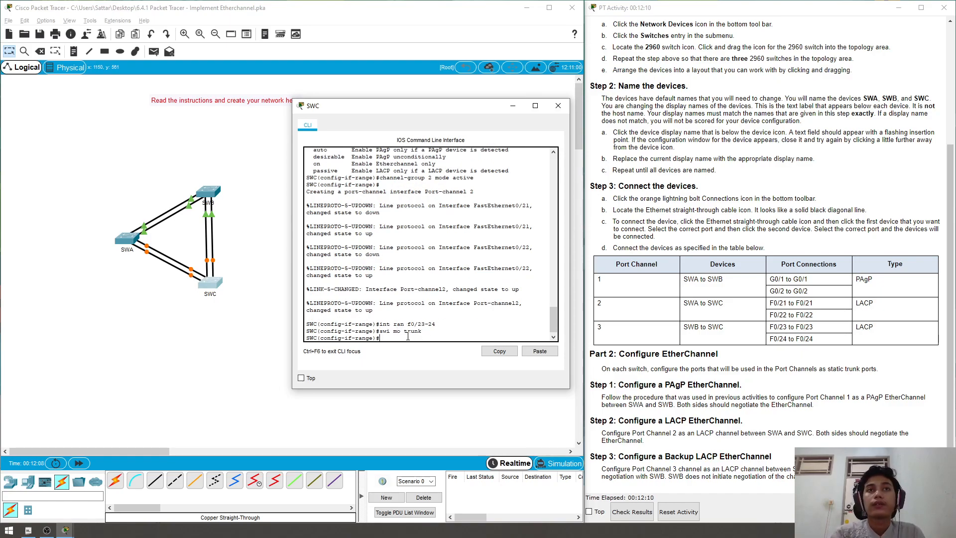
- Set the channel protocol of SWC's interface range f0/23-24 to LACP
text(channel-)
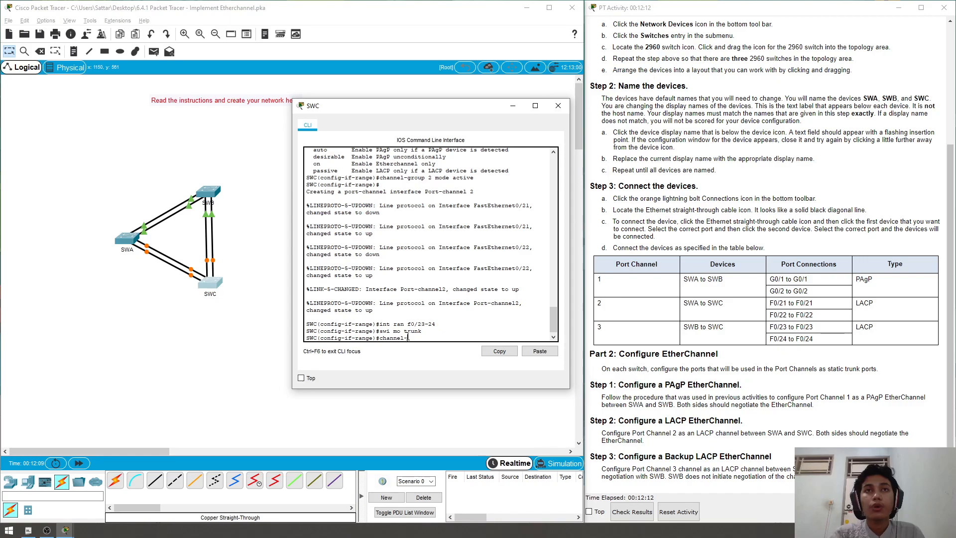
text(prot)
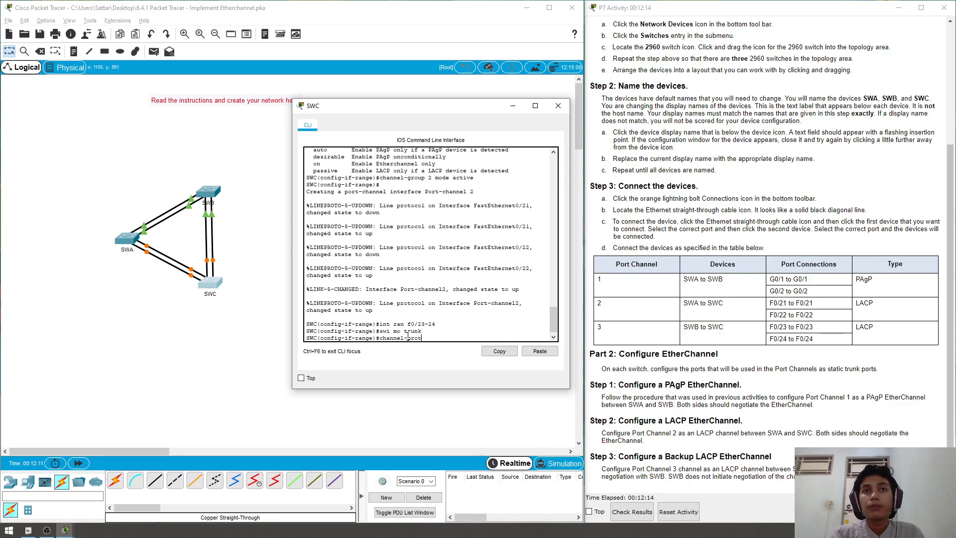
text(ocol lacp)
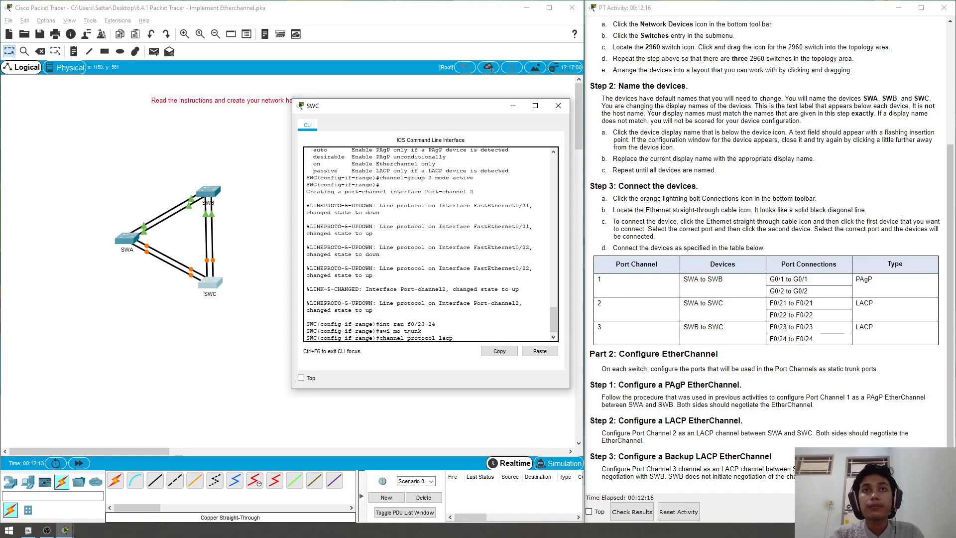
key(Return)
- Assign SWC's interface range f0/23-24 to channel-group 3 in active mode
text(chann)
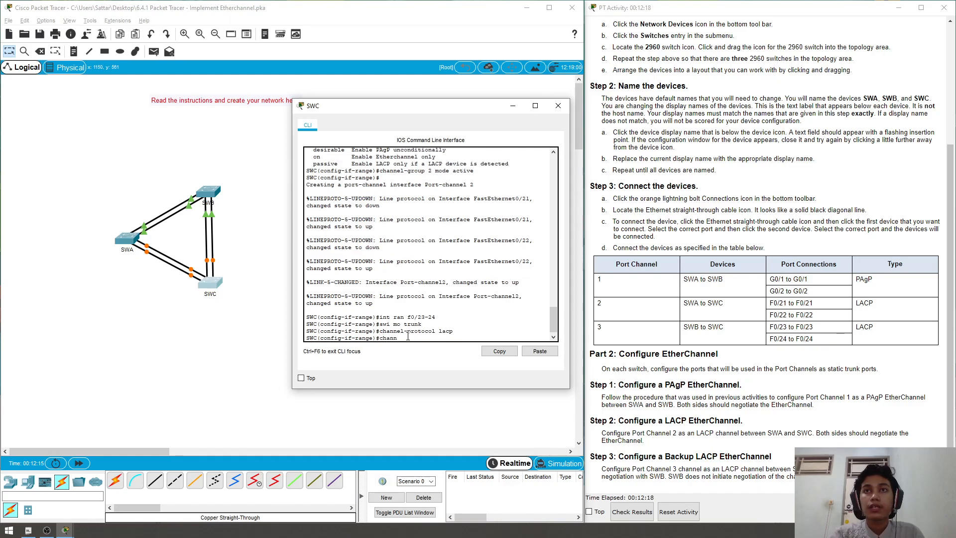
text(el-group )
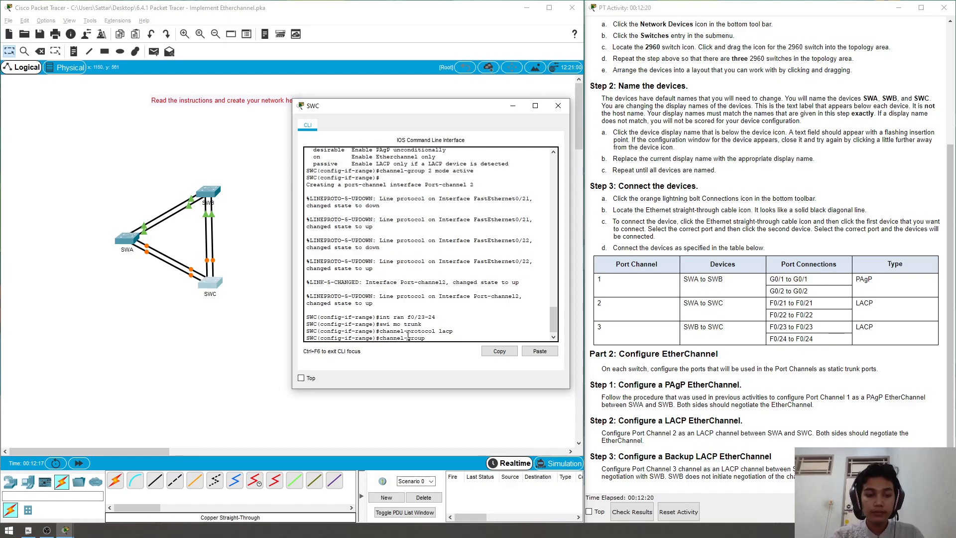
text(3 mode)
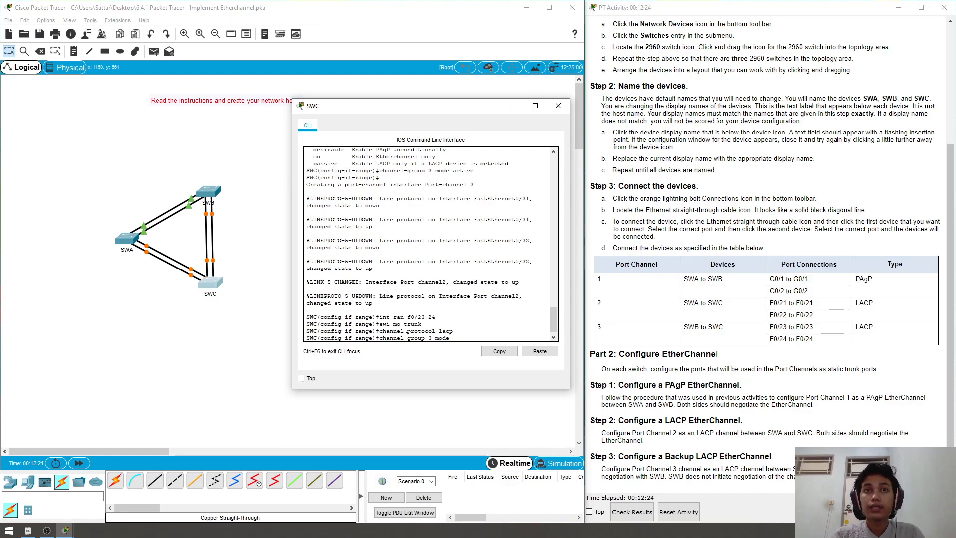
text( active)
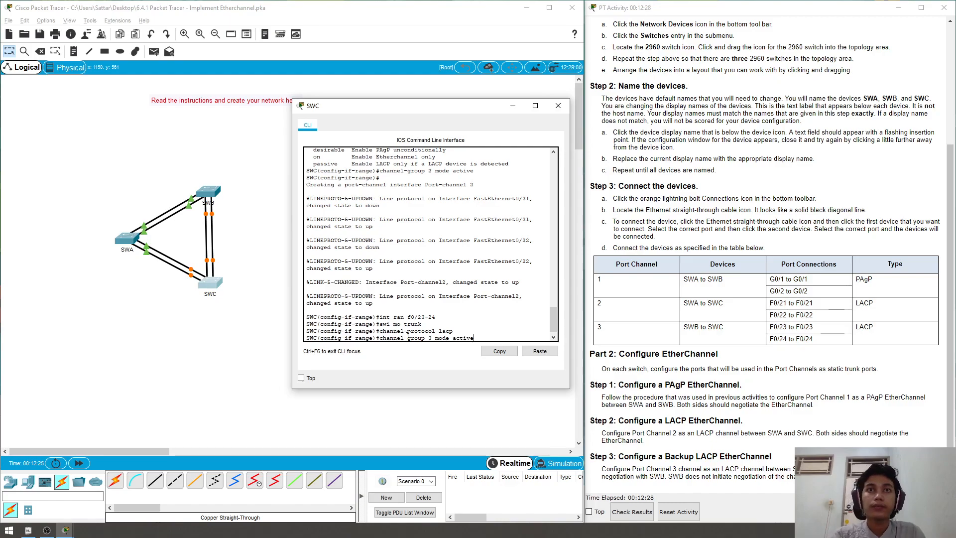
key(Return)
key(Return)
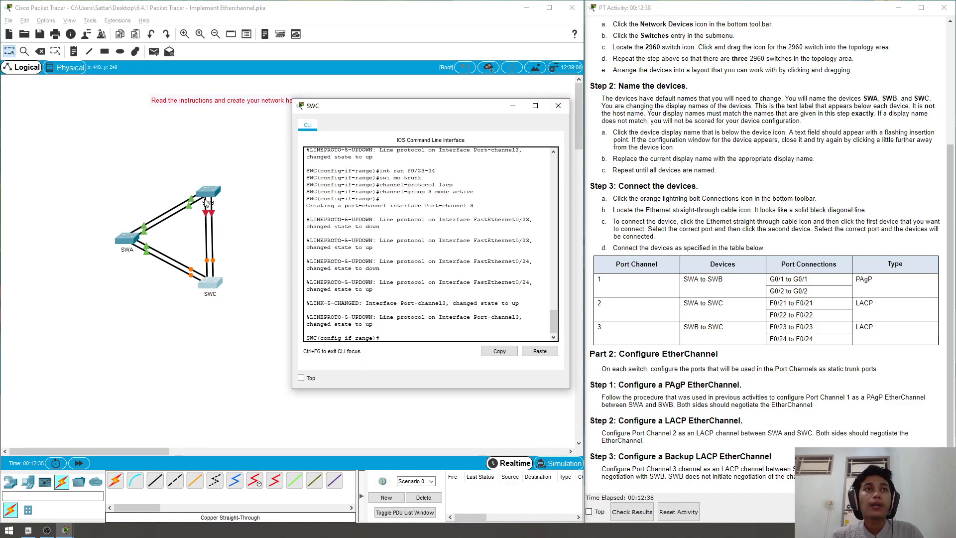
- Nudge SWC slightly in the topology and fast-forward the simulation time so the switch links converge
drag(213, 286, 209, 288)
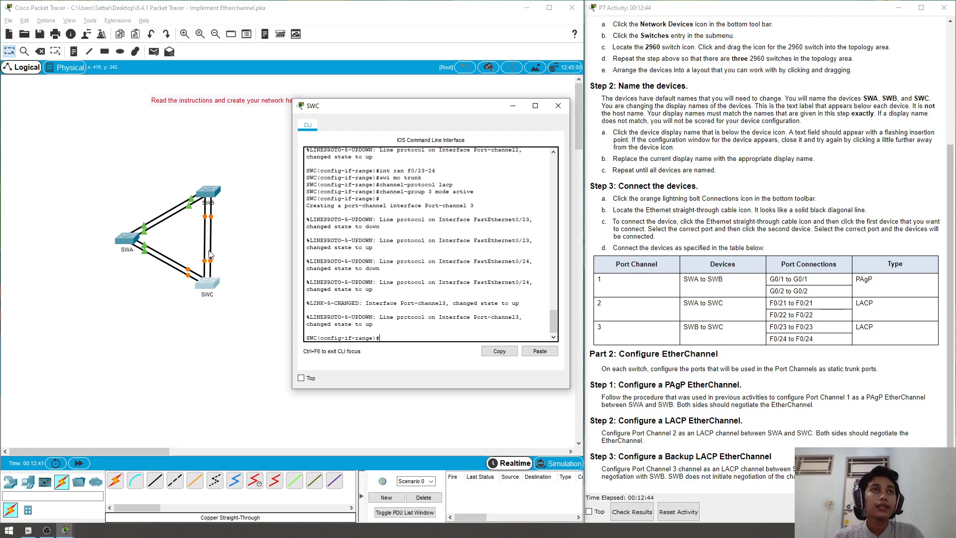
drag(213, 288, 210, 288)
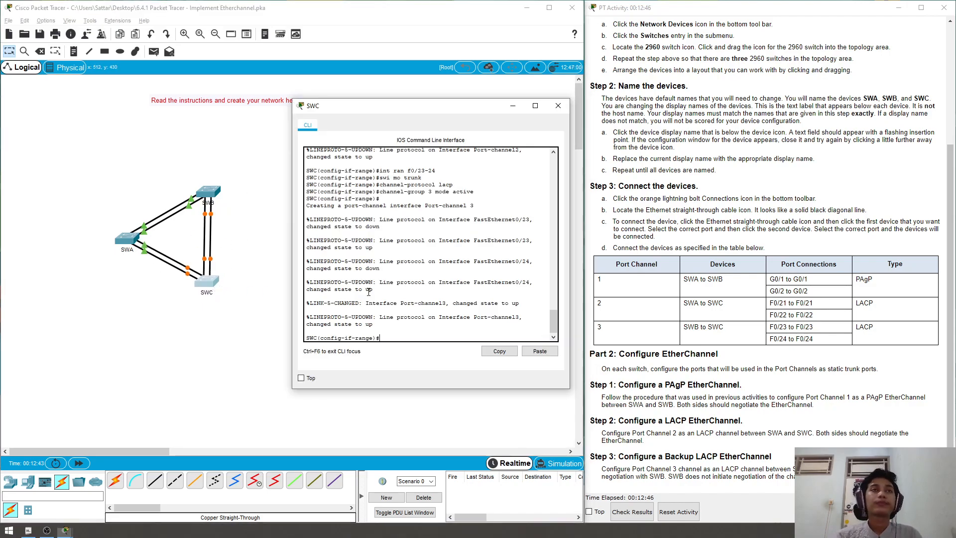
click(558, 104)
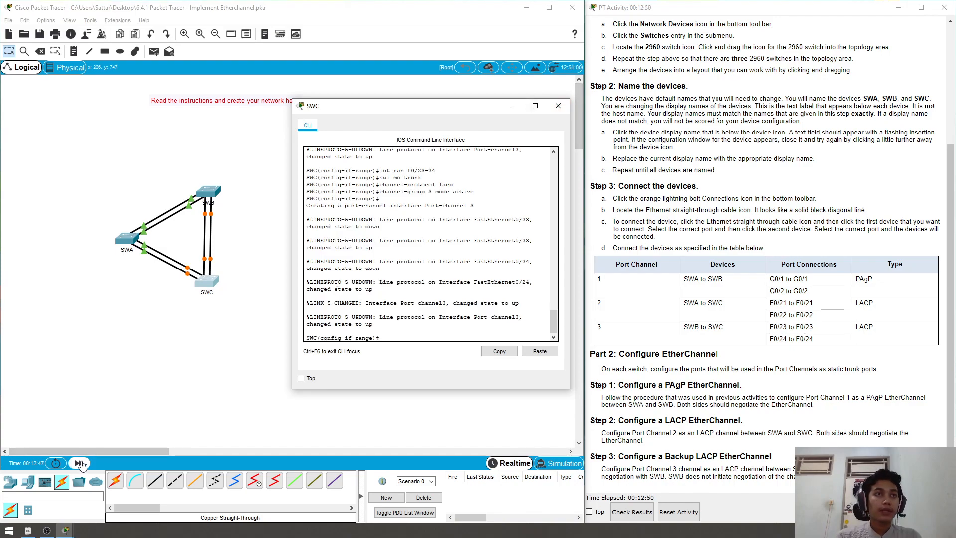
click(208, 282)
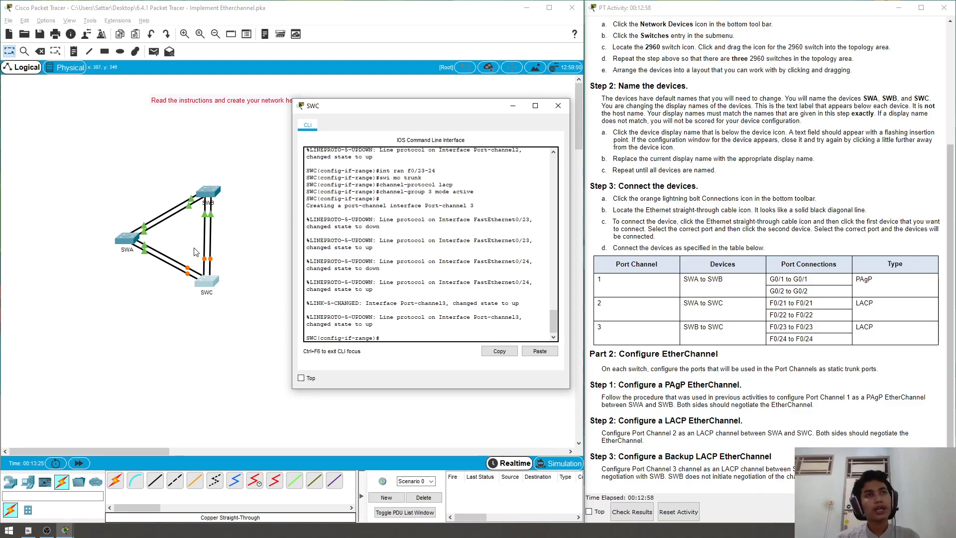
click(82, 462)
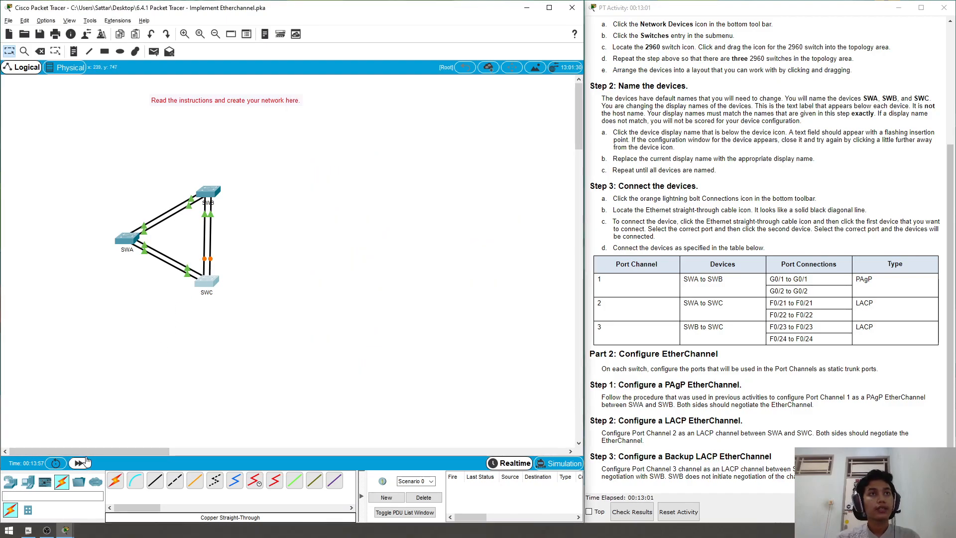
click(206, 282)
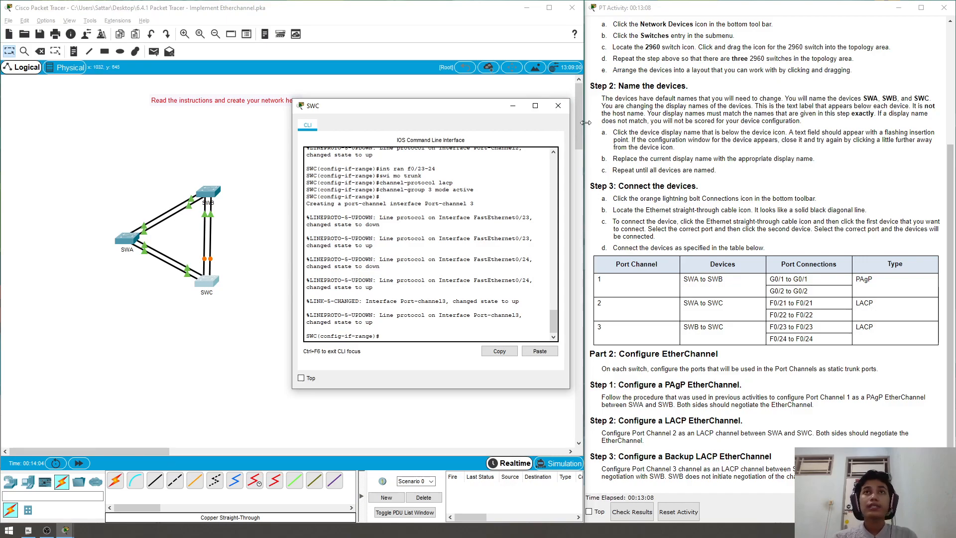
click(558, 106)
- Exit configuration mode on SWA, end its console session and re-enter privileged EXEC mode
click(128, 240)
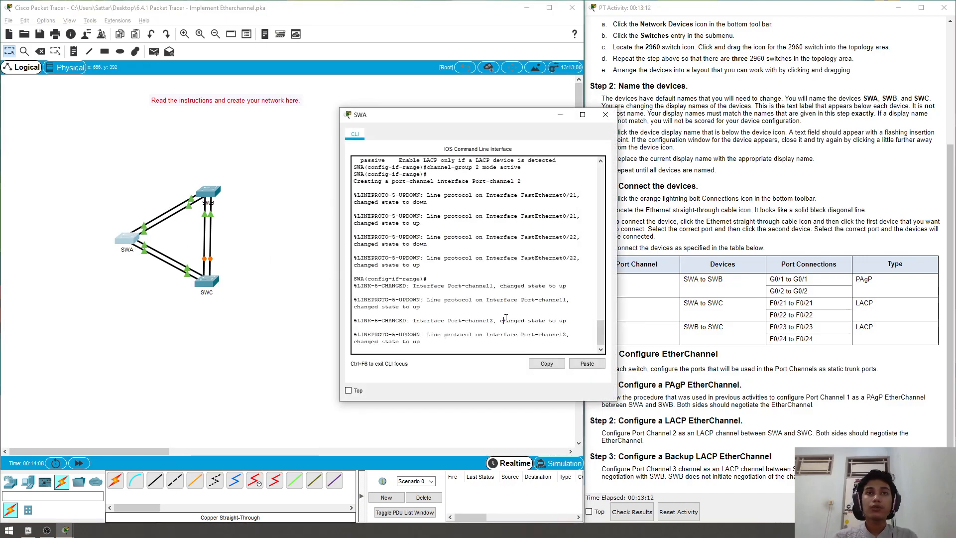
key(Return)
key(Return)
text(en)
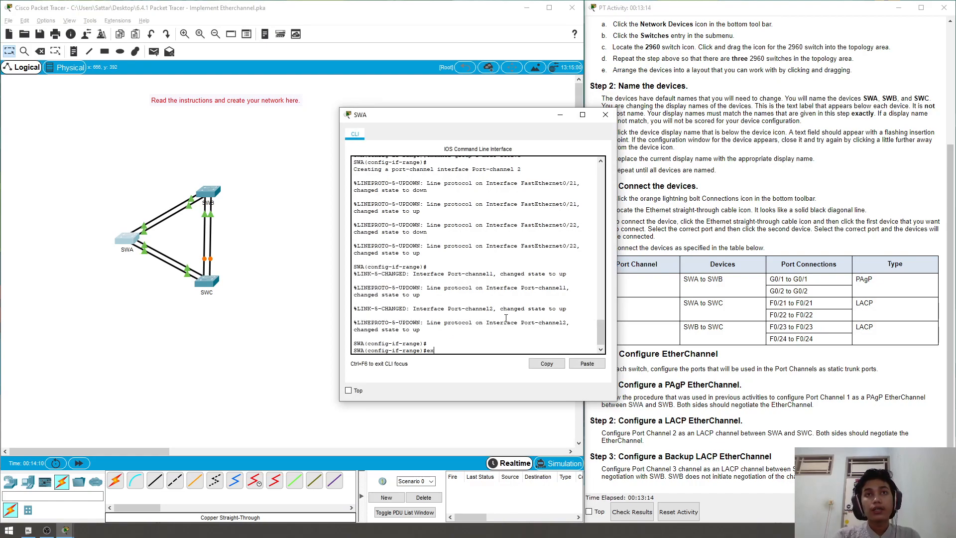
key(Return)
text(ex)
key(Return)
text(ex)
key(Return)
key(Return)
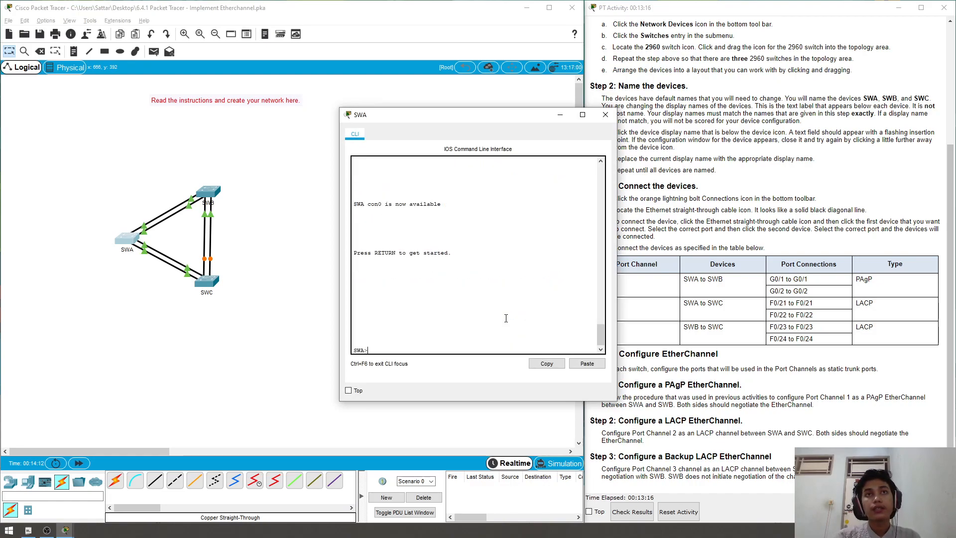
text(en)
key(Return)
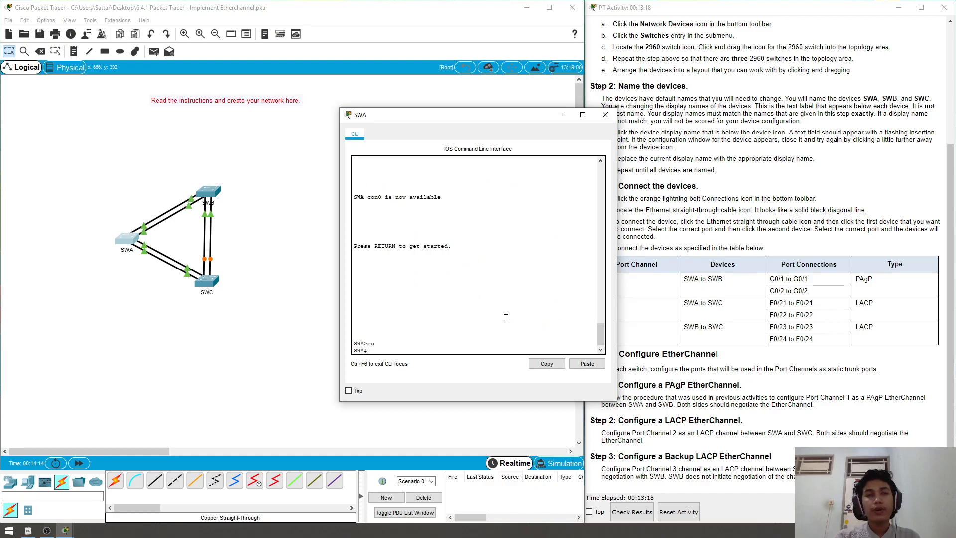
- List the show spanning-tree options on SWA and display the spanning tree for VLAN 1
text(sho spanning-tree)
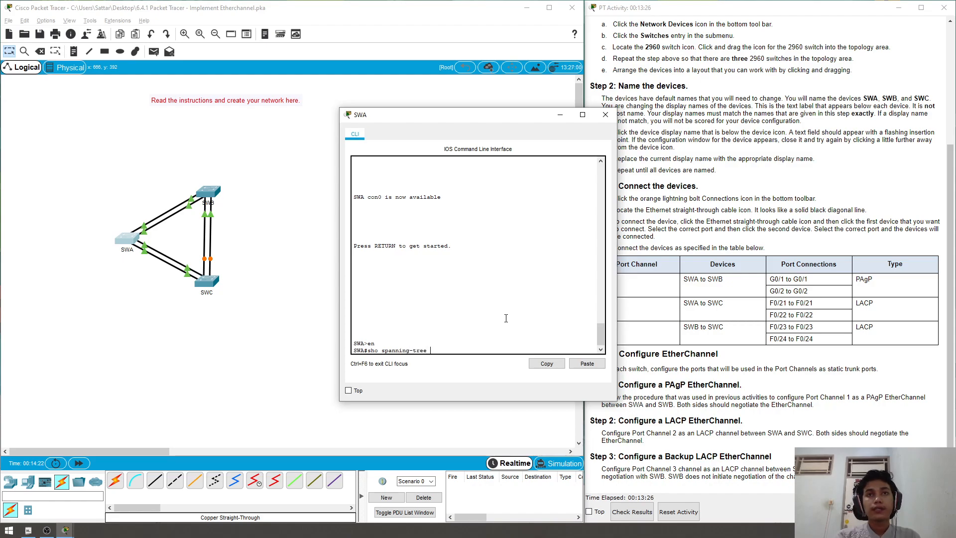
text( ?)
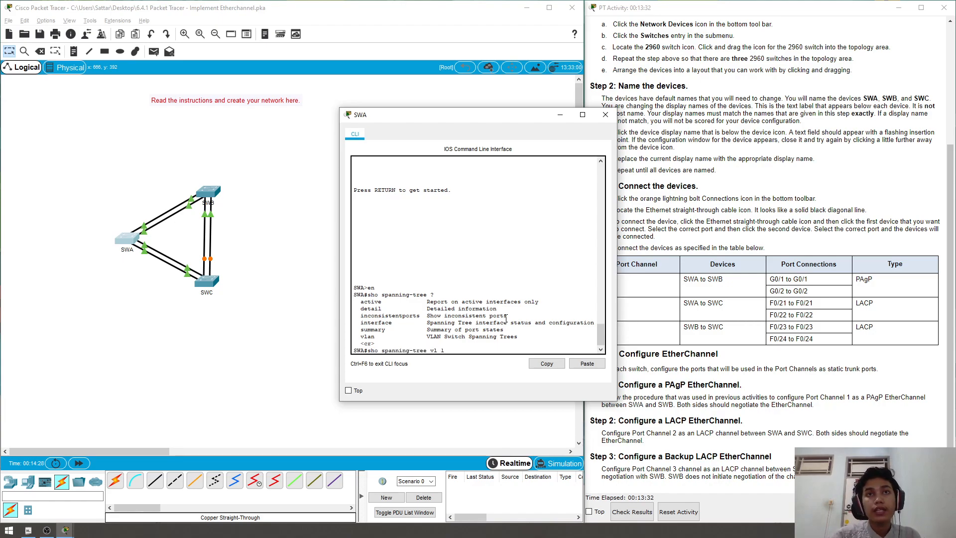
text(vl 1)
key(Return)
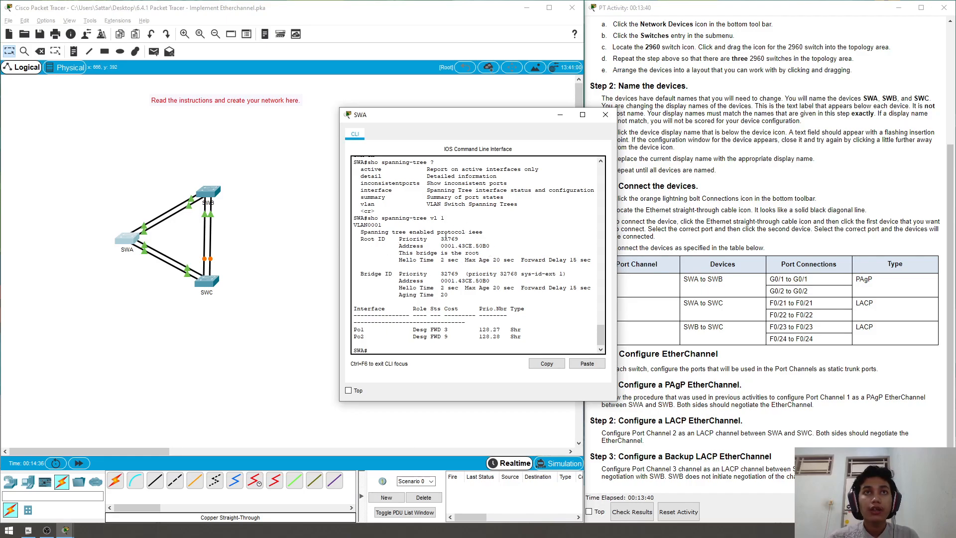
click(605, 115)
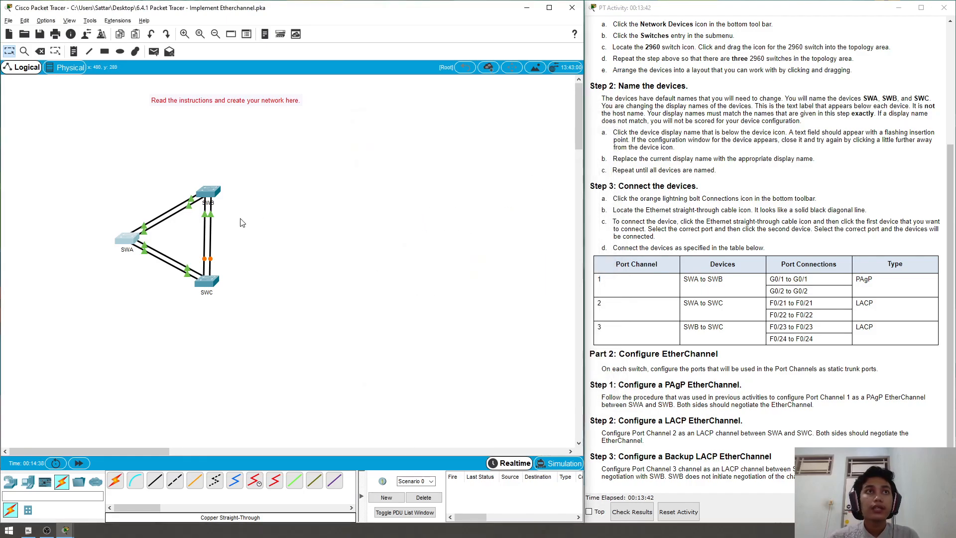
- Exit configuration mode on SWB, end its console session and re-enter privileged EXEC mode
click(208, 191)
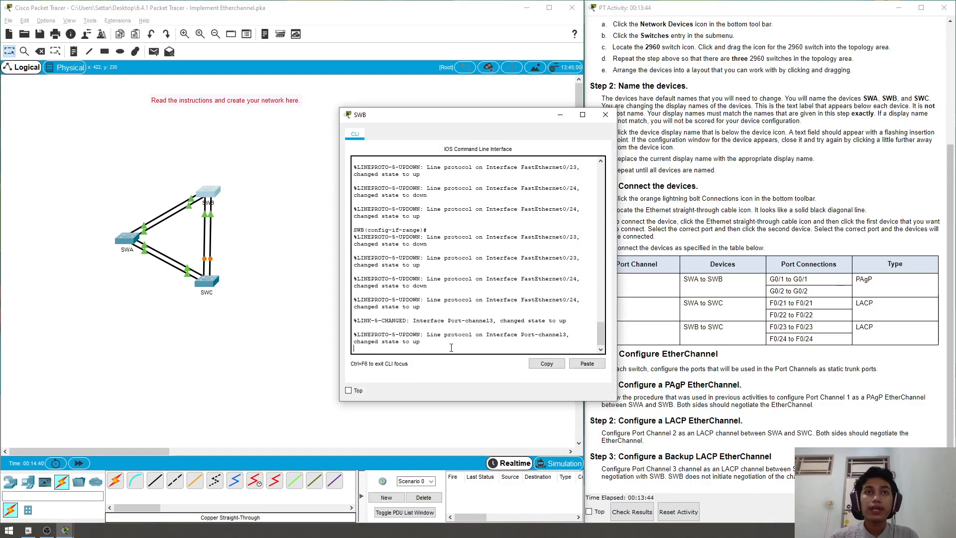
text(ex)
key(Return)
text(ex)
key(Return)
text(xe)
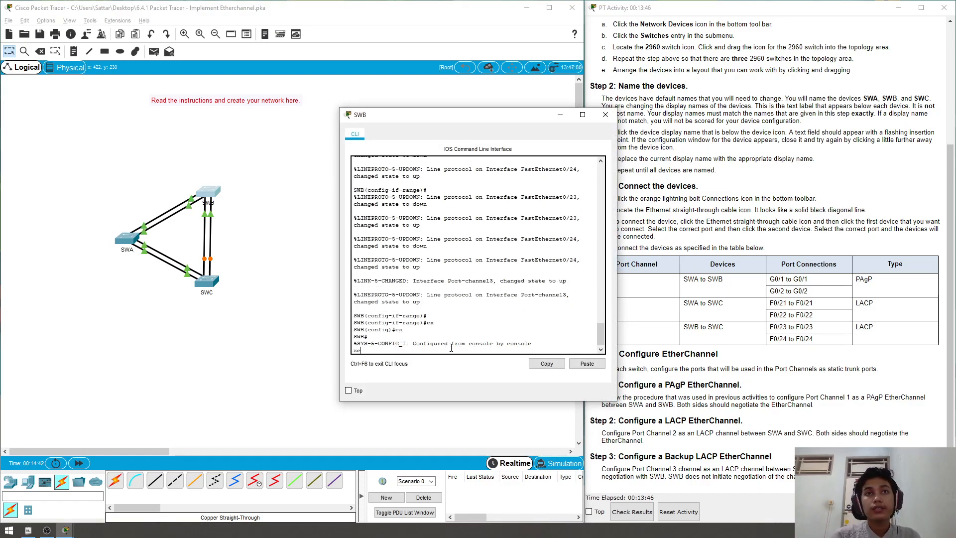
key(Return)
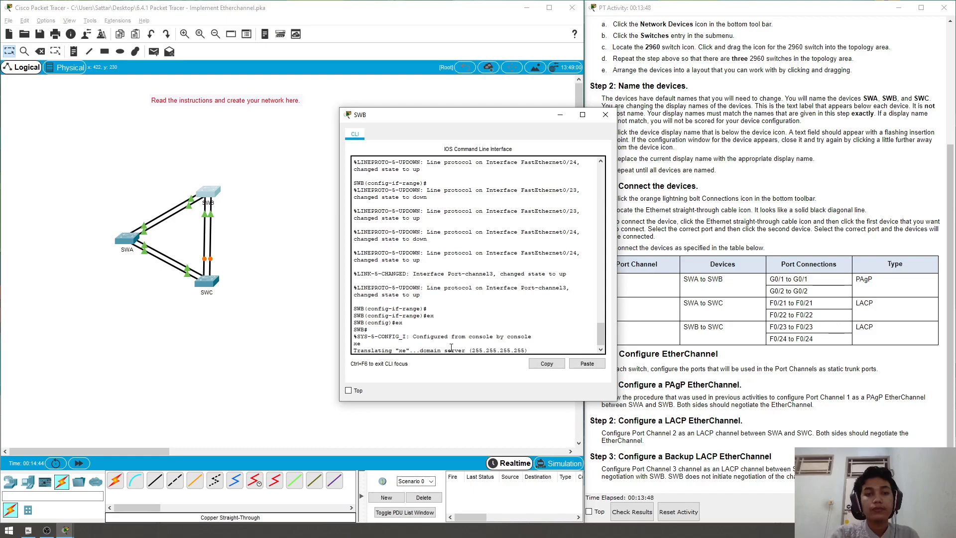
text(ex)
key(Return)
key(Return)
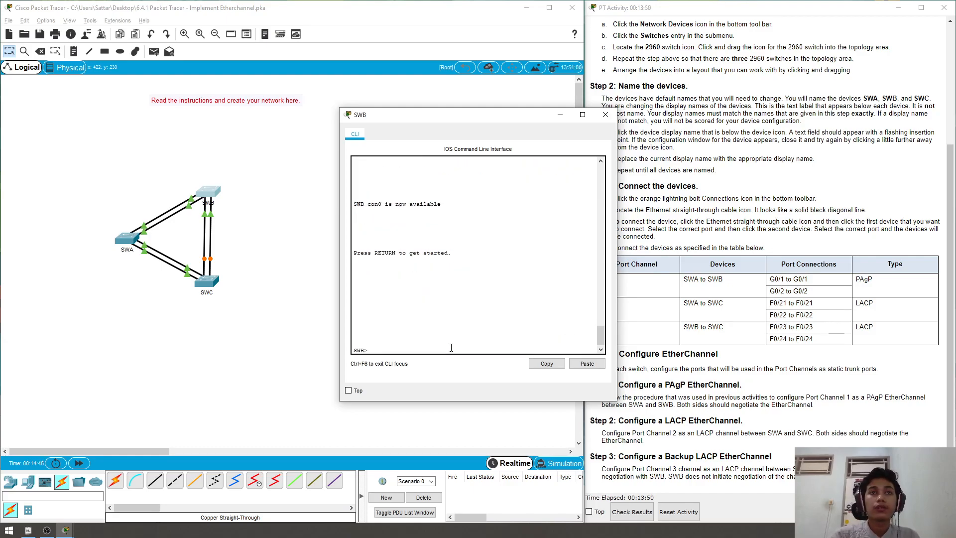
text(en)
key(Return)
- Display the spanning tree for VLAN 1 on SWB
text(sho span vl 1)
key(Return)
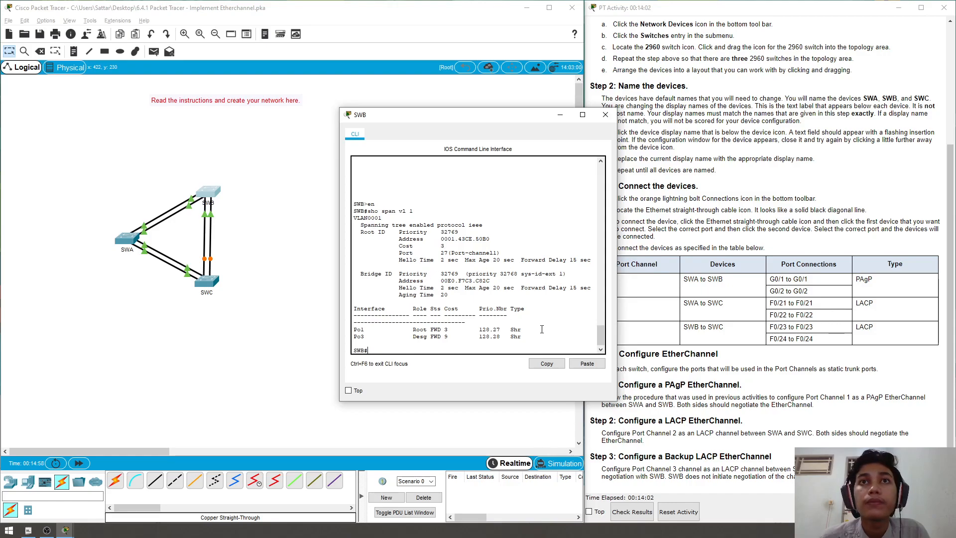
click(605, 115)
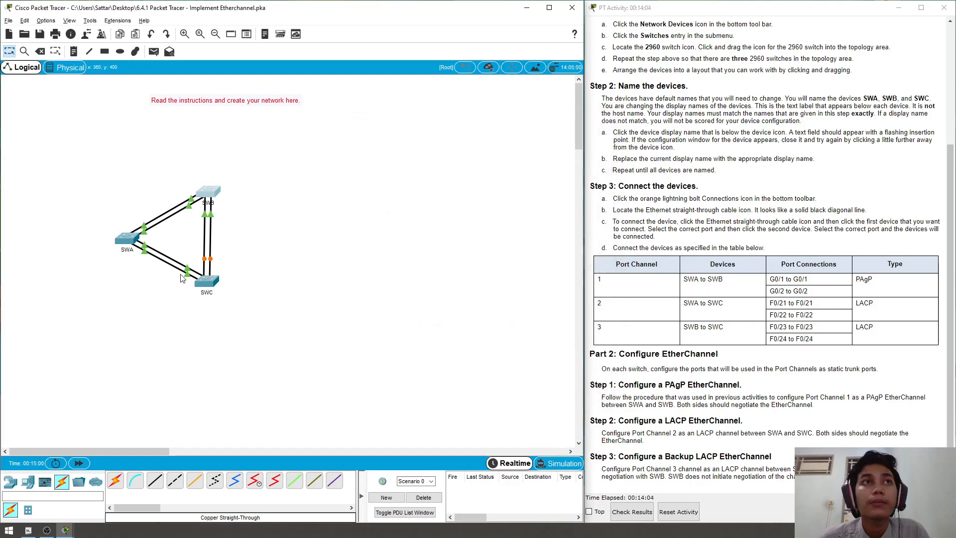
- Exit configuration mode on SWC, end its console session and re-enter privileged EXEC mode
click(206, 281)
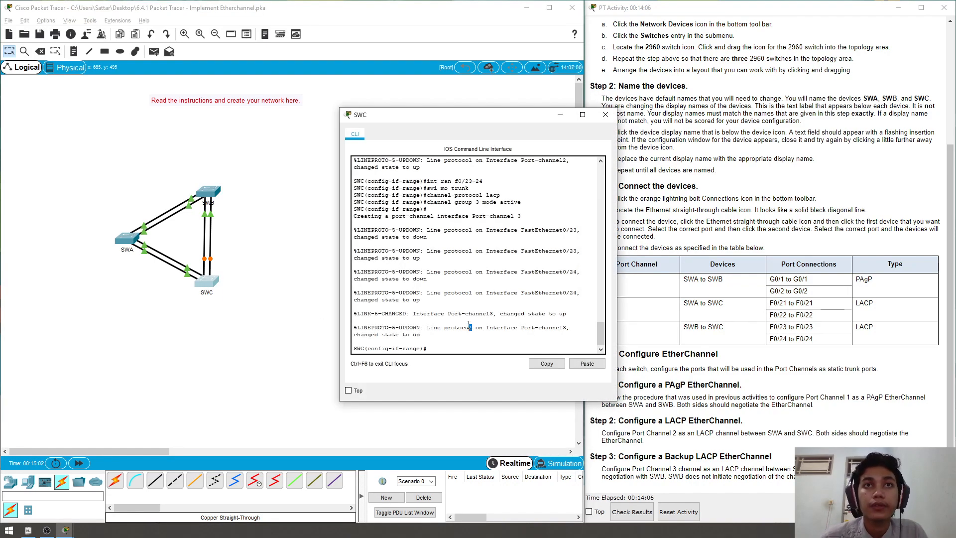
text(ex)
key(Return)
text(ex)
key(Return)
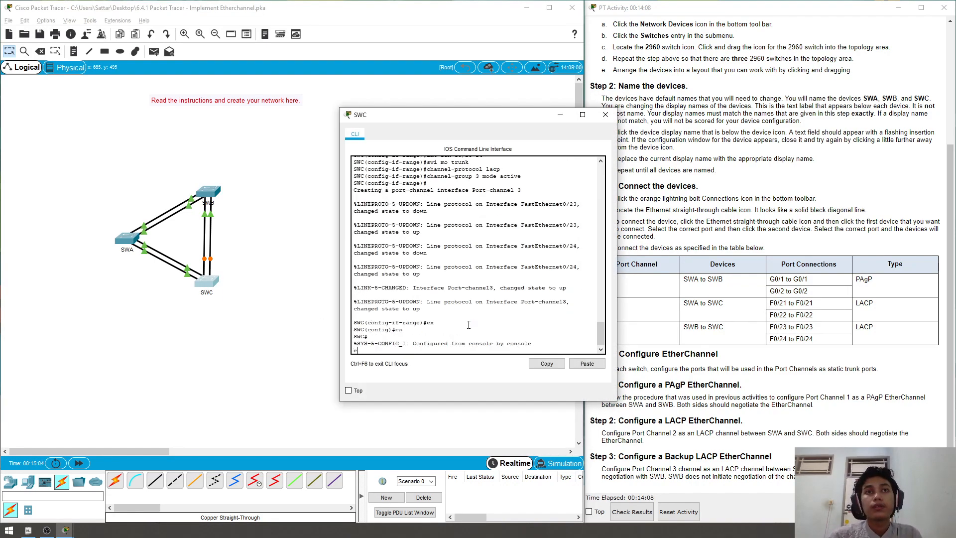
text(ex)
key(Return)
key(Return)
text(en)
key(Return)
- Display the spanning tree for VLAN 1 on SWC and check the root ID and port roles
text(sho span)
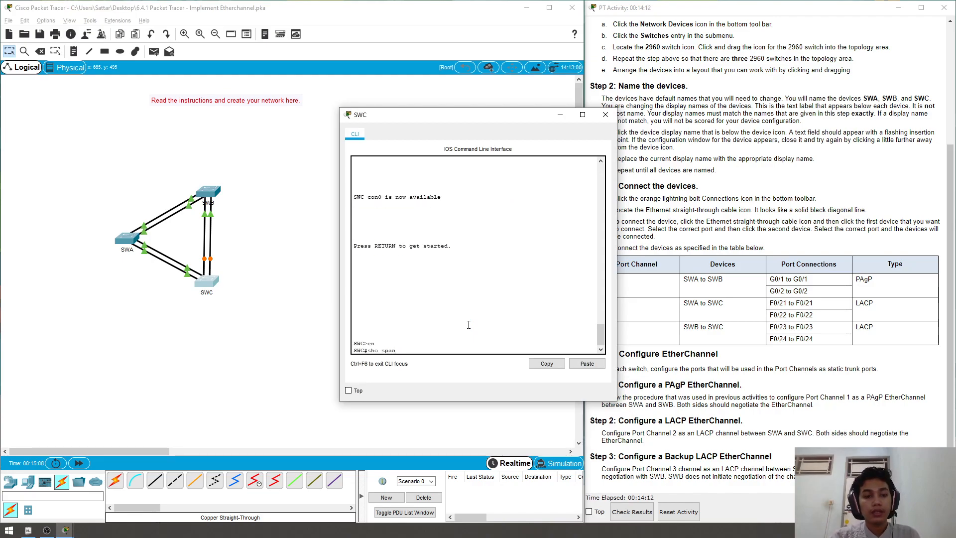
text( vl 1)
key(Return)
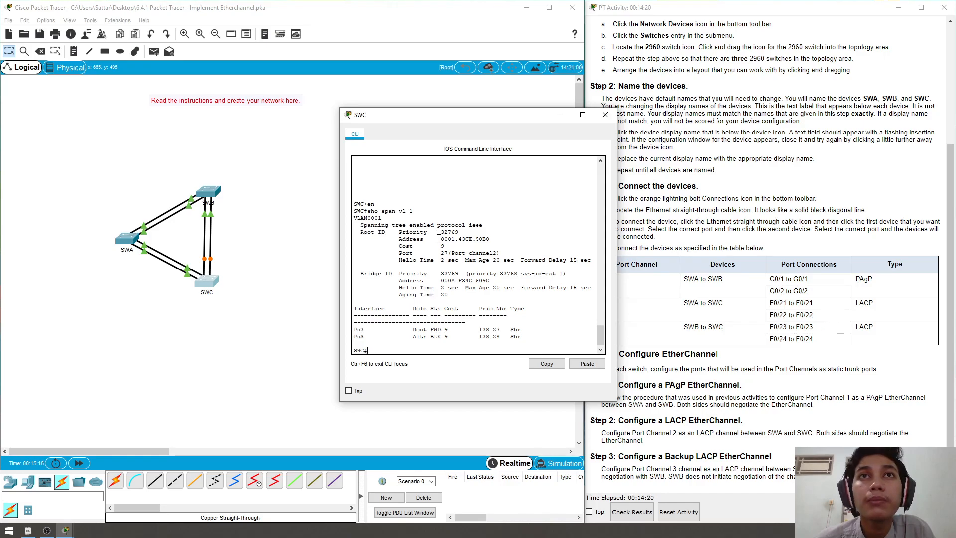
scroll(438, 239, down, 1)
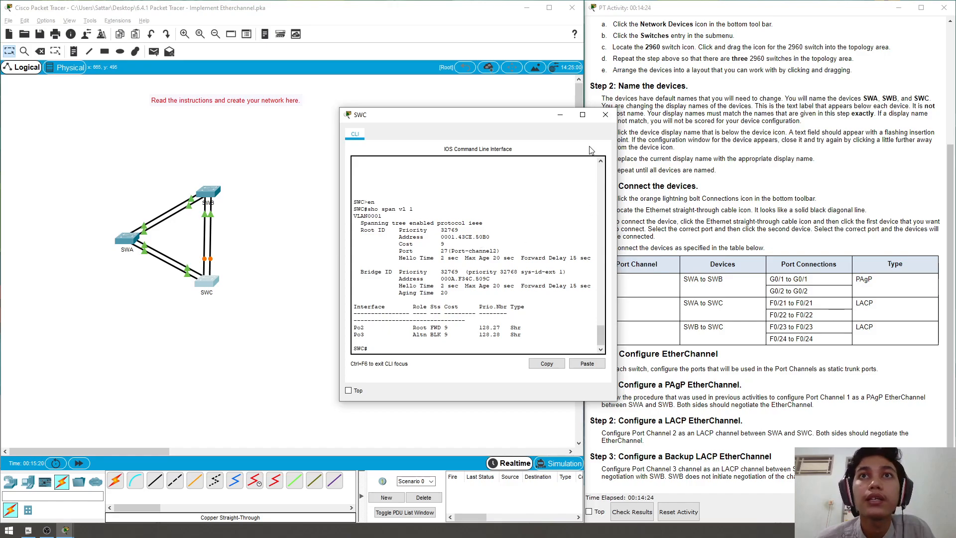
click(604, 115)
- Compare the VLAN 1 spanning-tree outputs of SWA, SWB and SWC, examining the root bridge and root port information
click(127, 239)
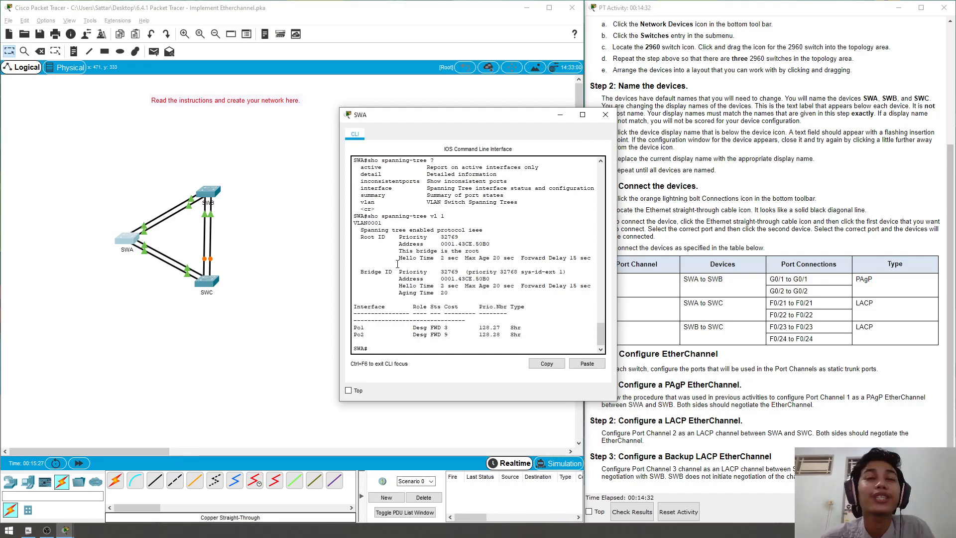
drag(398, 250, 485, 251)
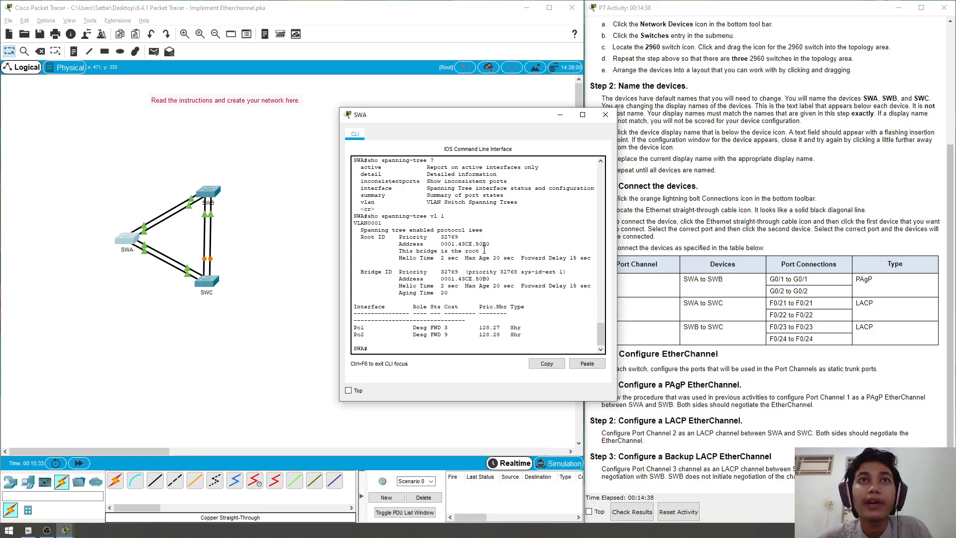
click(606, 115)
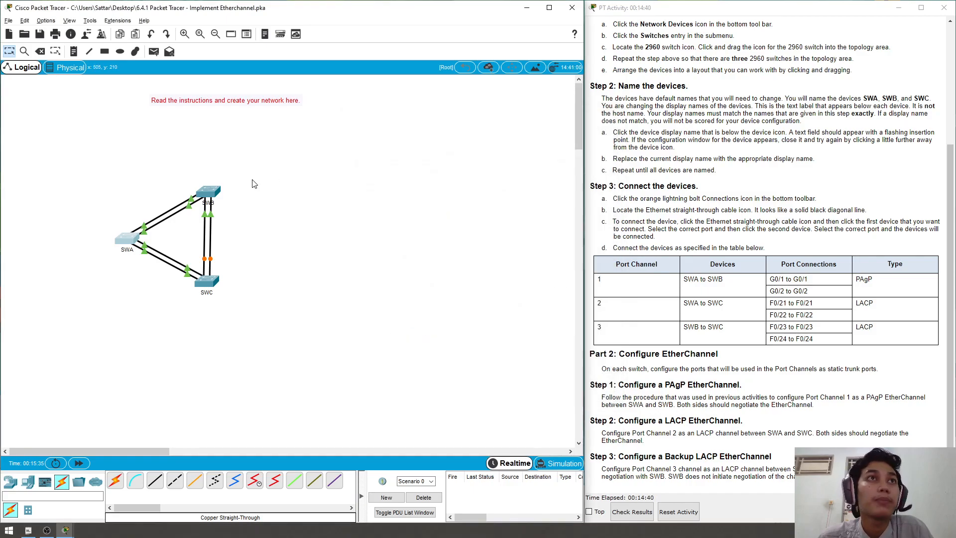
click(208, 191)
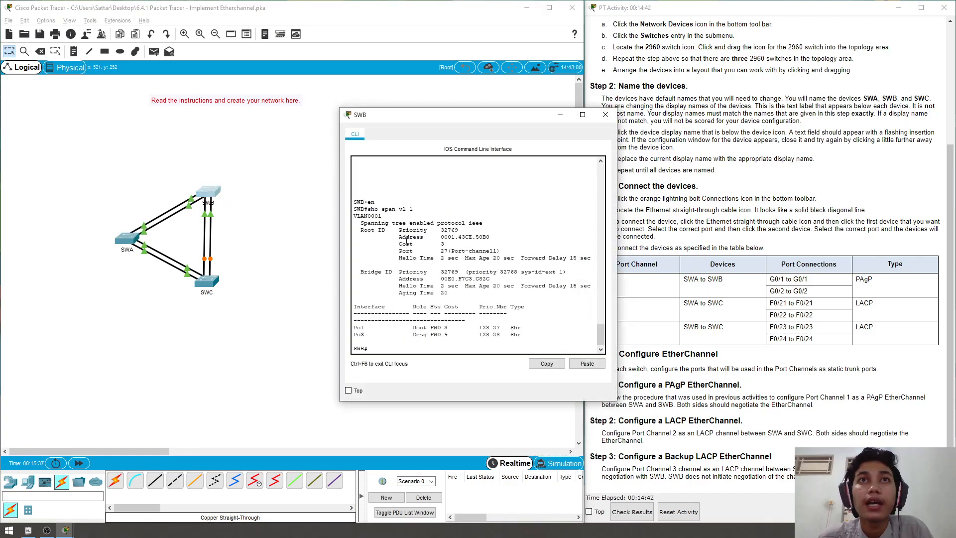
click(605, 114)
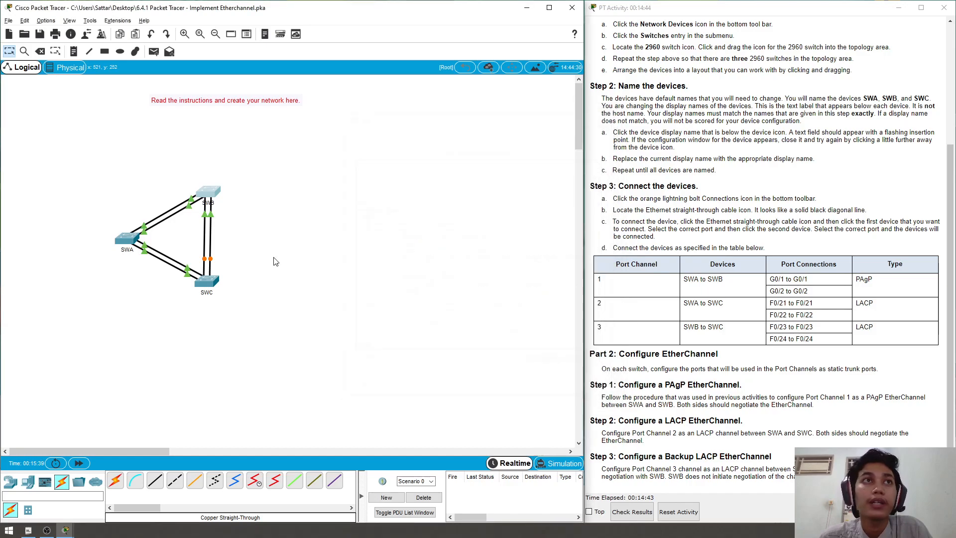
click(208, 289)
drag(400, 251, 451, 250)
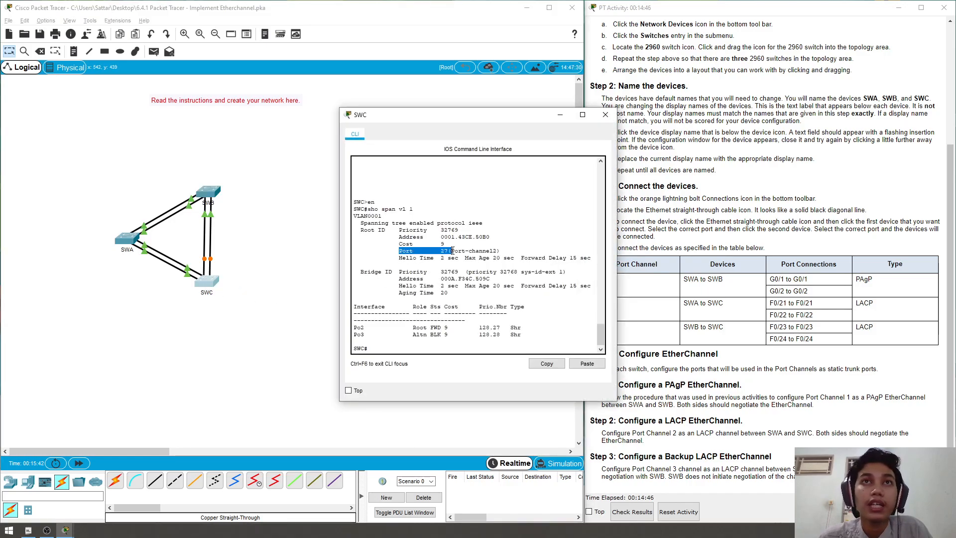
click(605, 114)
click(127, 238)
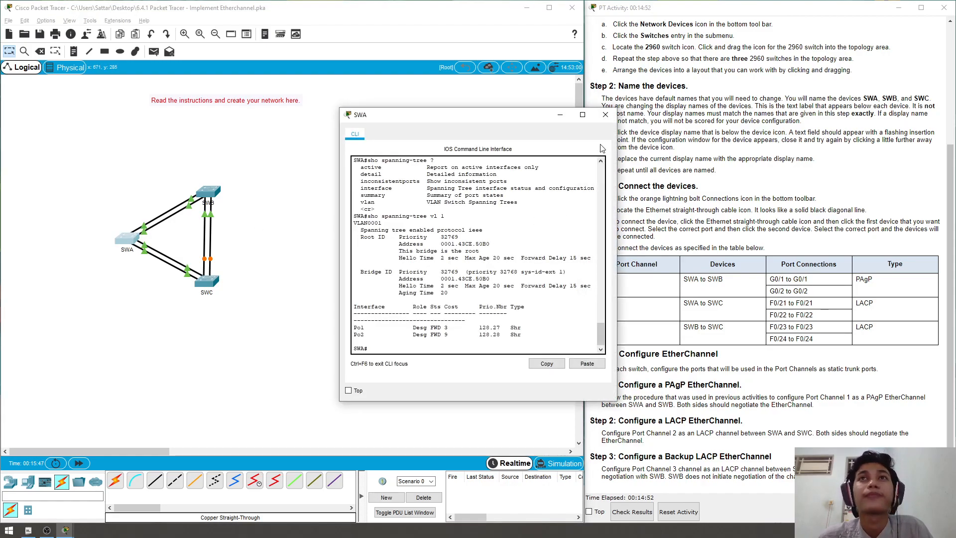
click(604, 114)
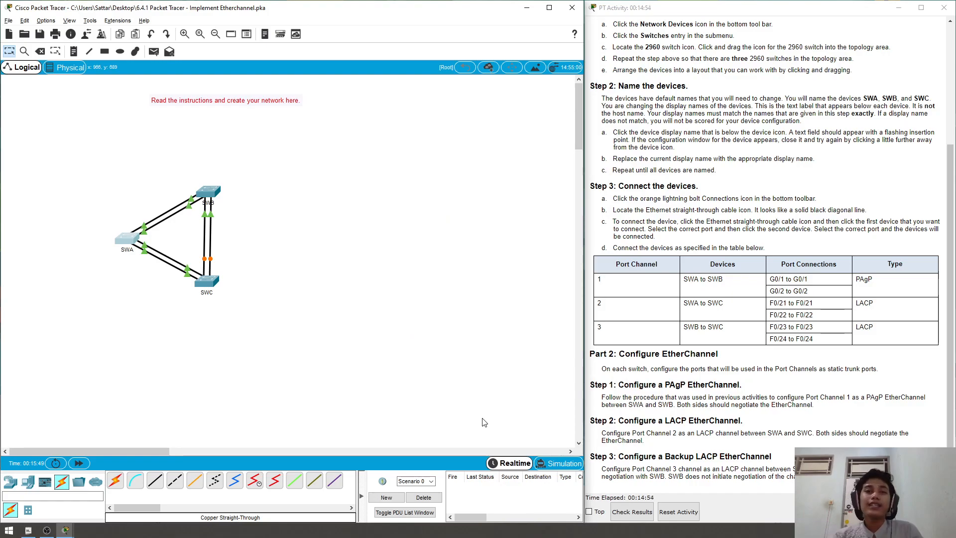